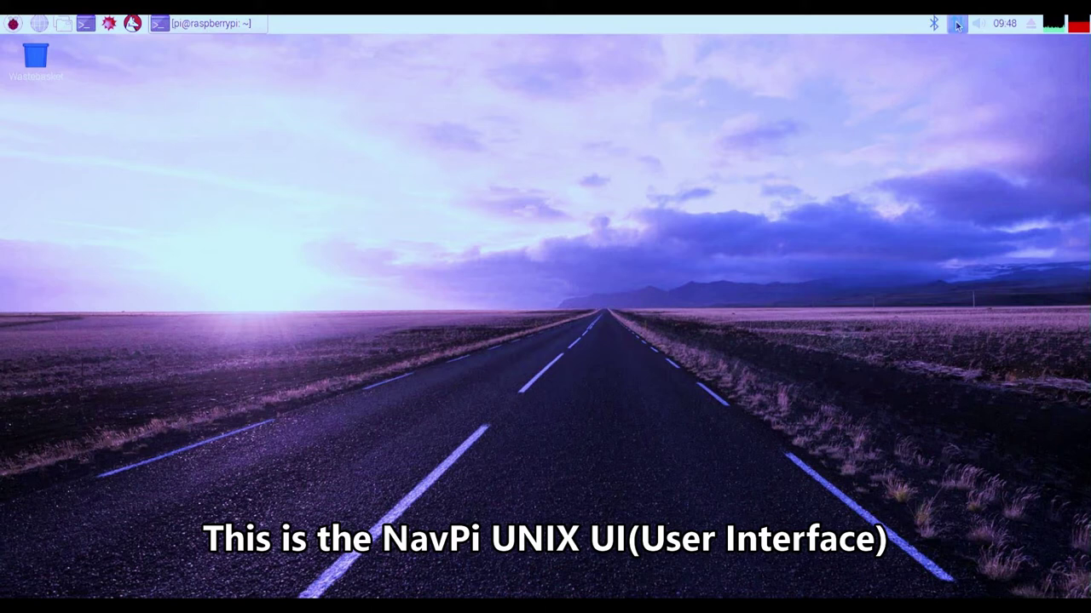
Step: Join the local WiFi network from the desktop tray, entering its pre-shared key
click(957, 25)
click(972, 64)
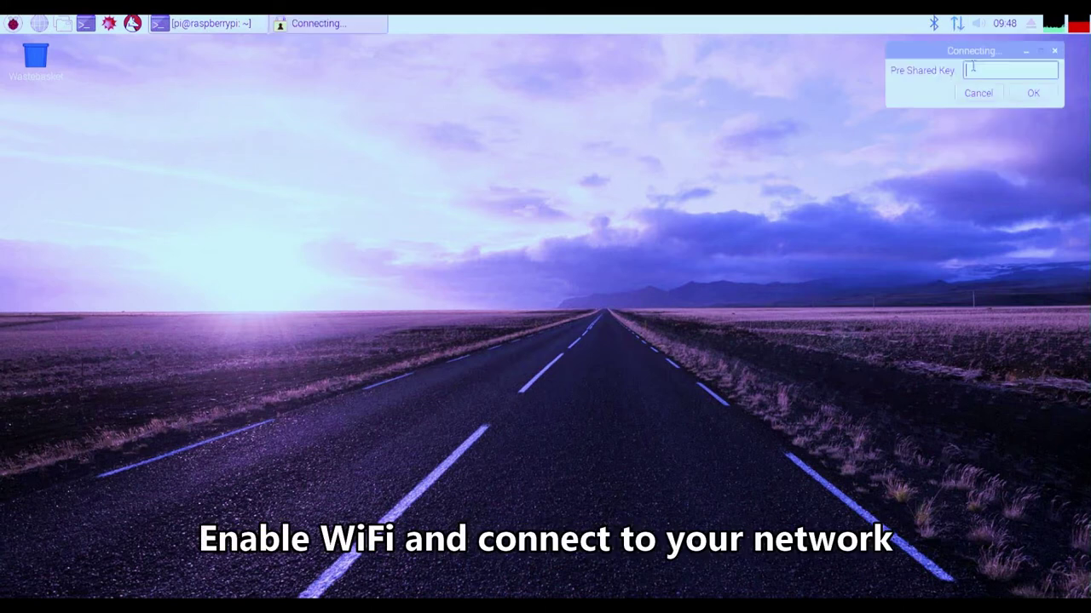
text(********)
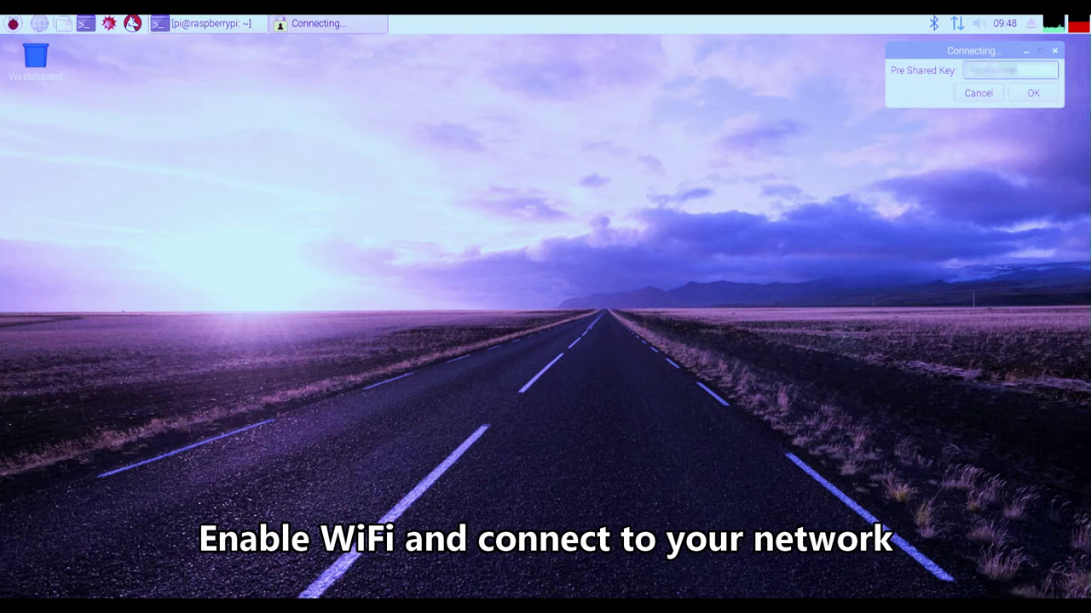
click(1050, 97)
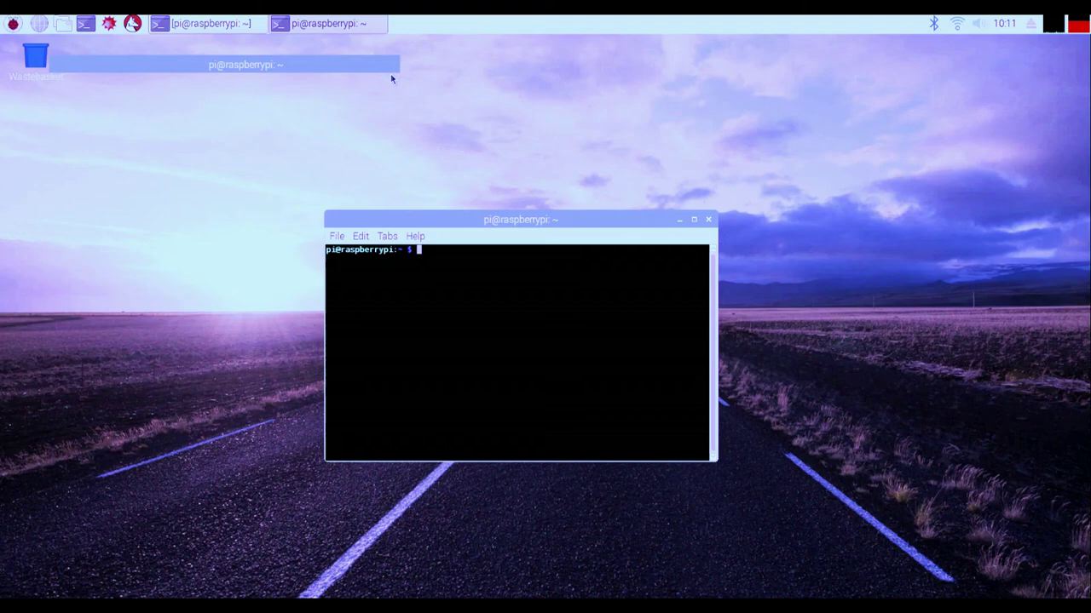
Step: Run ifconfig to list network interfaces and read the NavPi's local IP address
text(ifconfig)
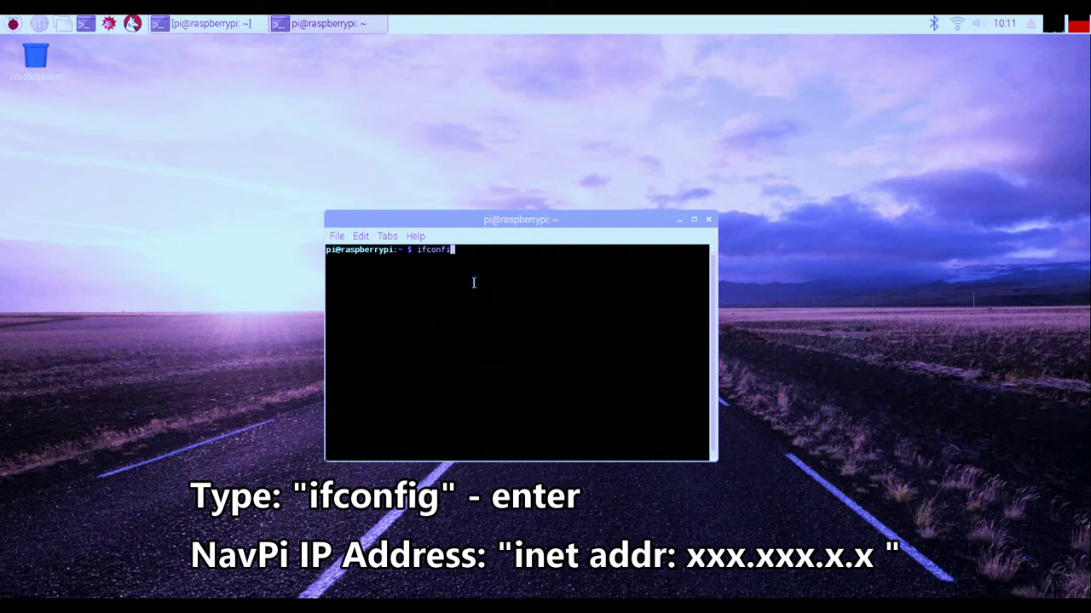
key(Return)
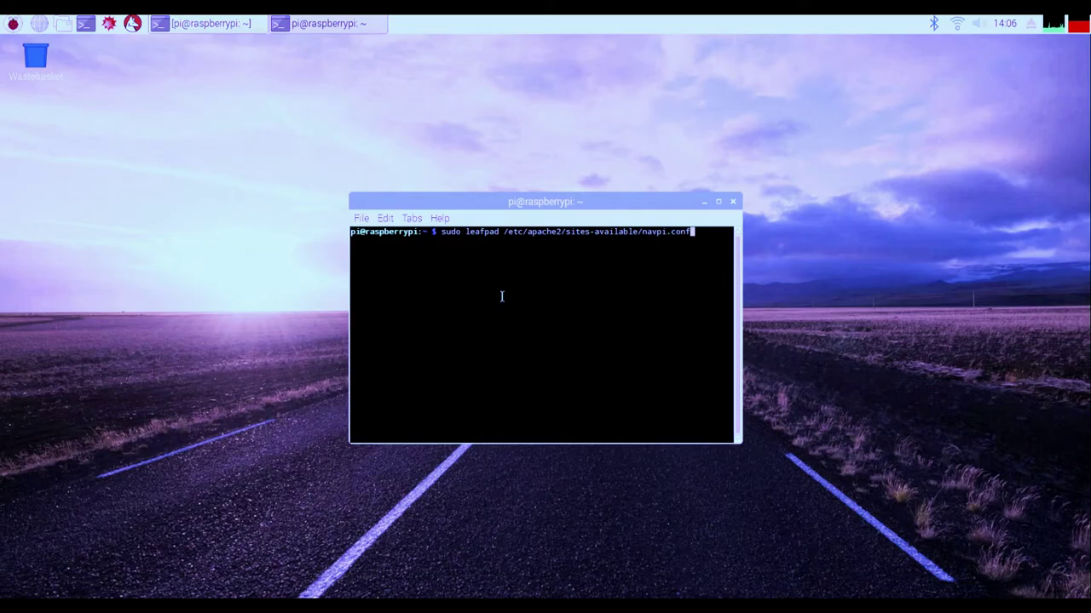
Step: Open /etc/apache2/sites-available/navpi.conf in Leafpad with sudo, entering the administrator password
key(Return)
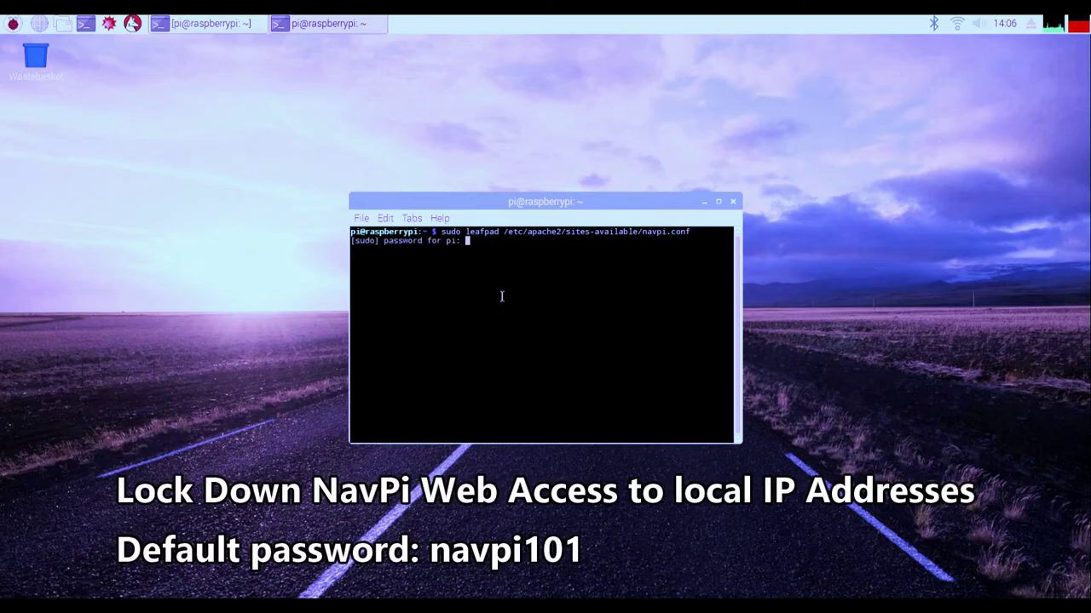
key(Return)
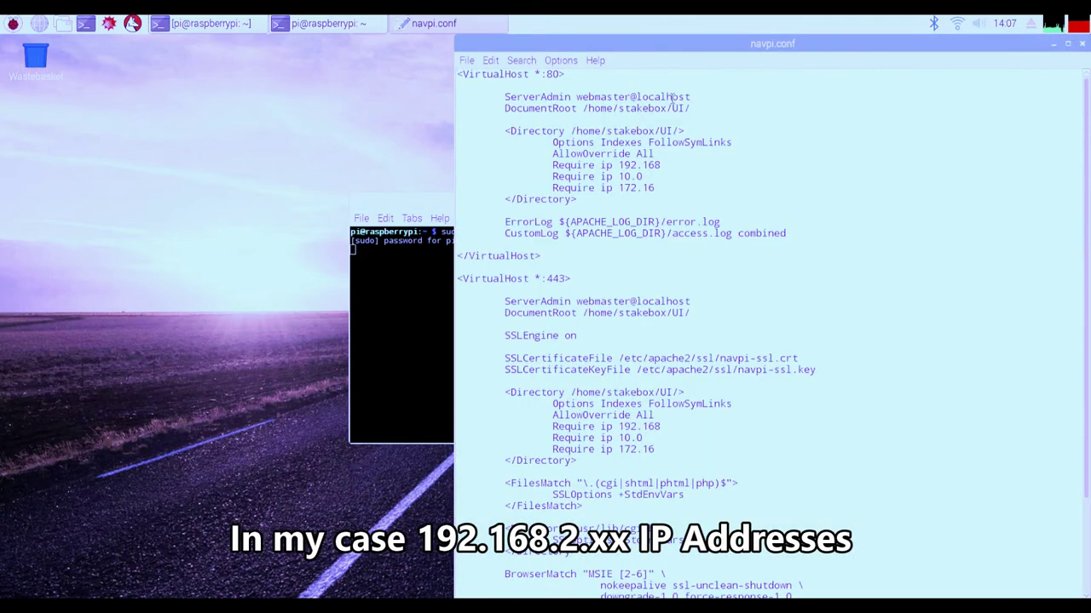
Step: In both VirtualHost blocks, delete the 10.0 and 172.16 lines and change 192.168 to 192.168.2
drag(654, 189, 472, 177)
key(BackSpace)
key(BackSpace)
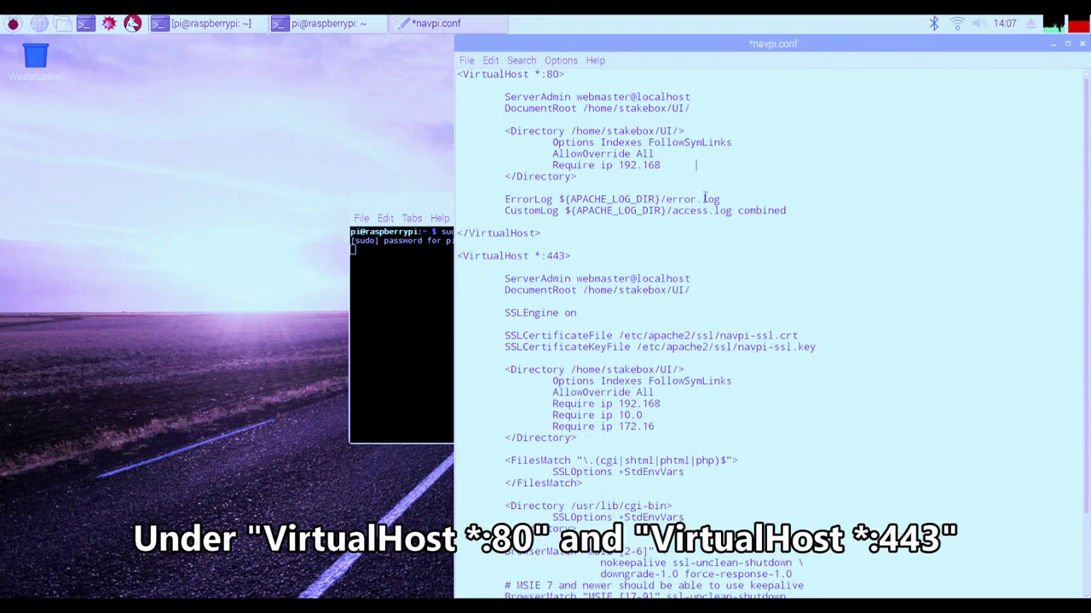
text(.2)
drag(659, 428, 479, 412)
key(BackSpace)
key(BackSpace)
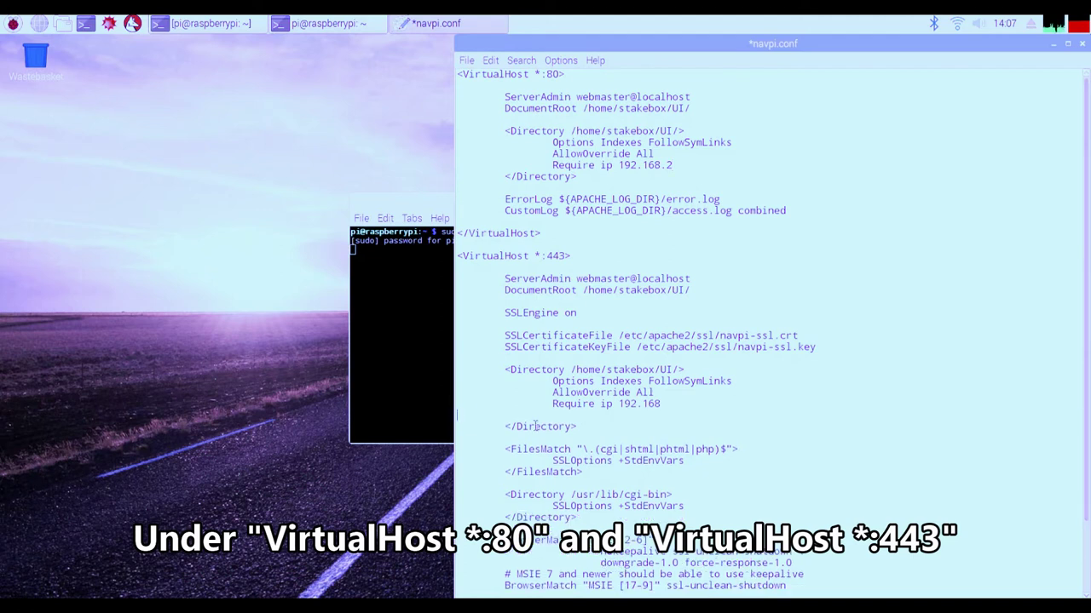
text(.2)
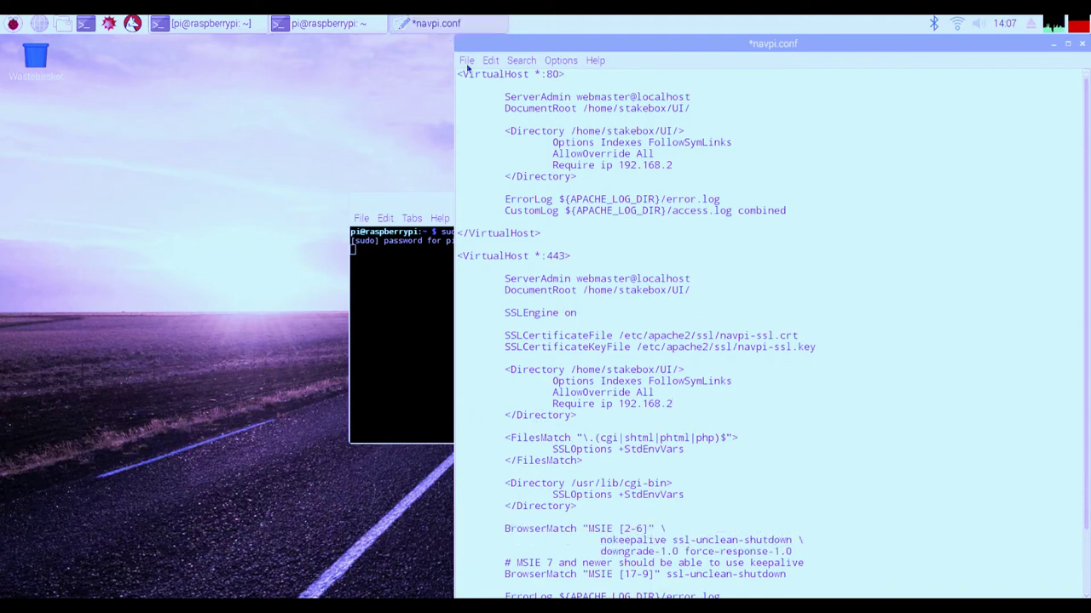
Step: Save navpi.conf and close Leafpad
scroll(548, 185, down, 2)
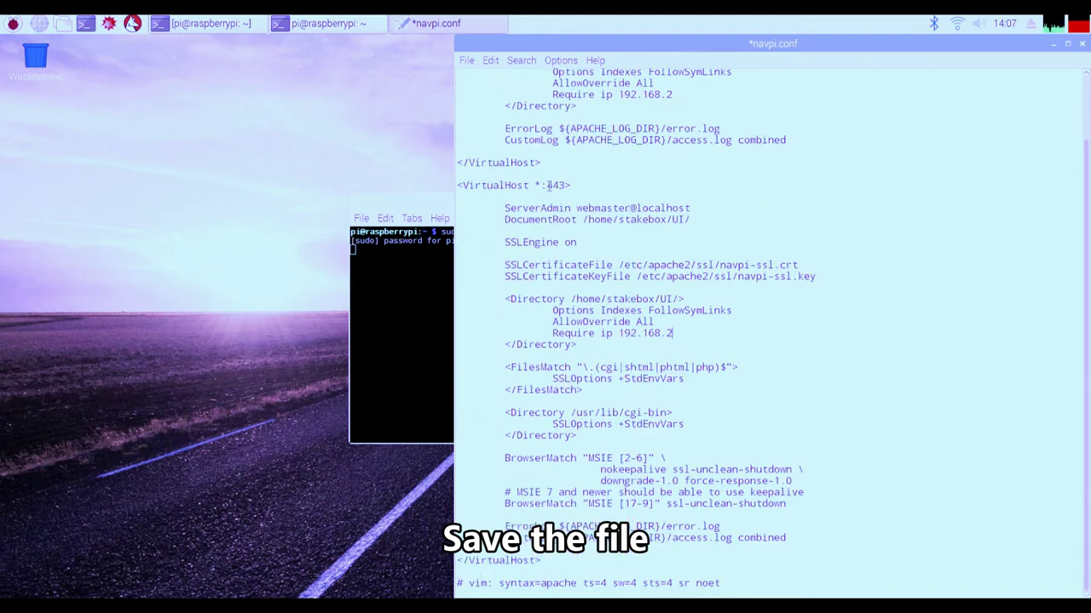
scroll(548, 184, up, 2)
click(467, 60)
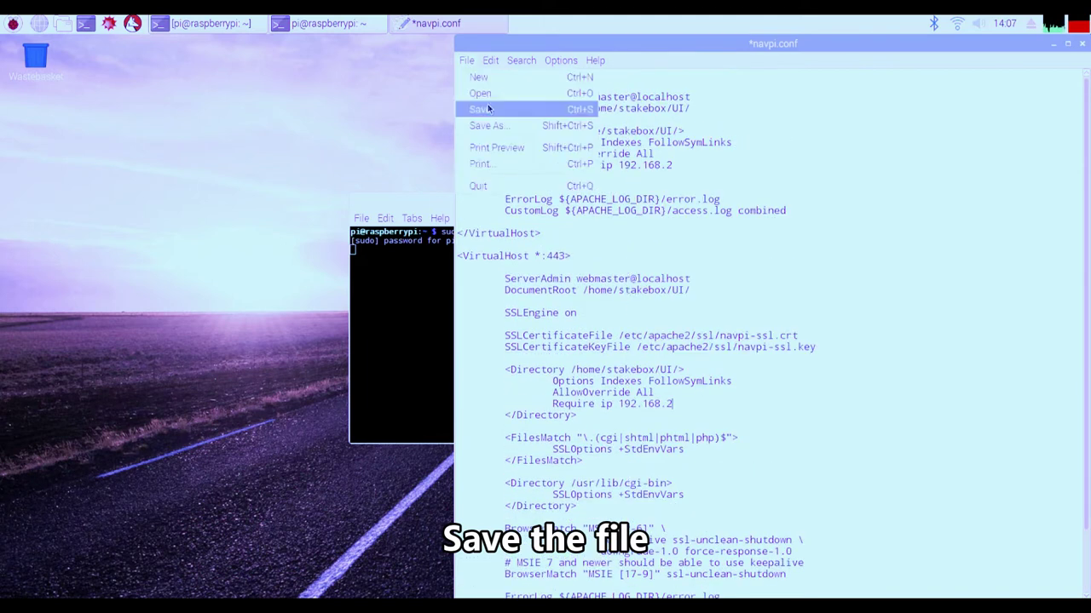
click(481, 109)
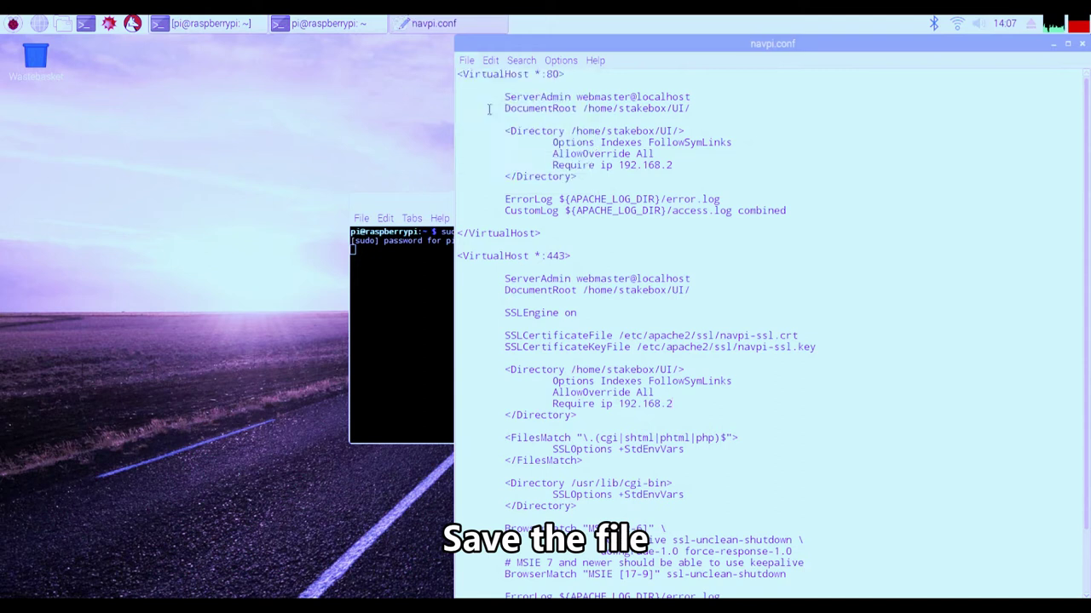
click(1082, 44)
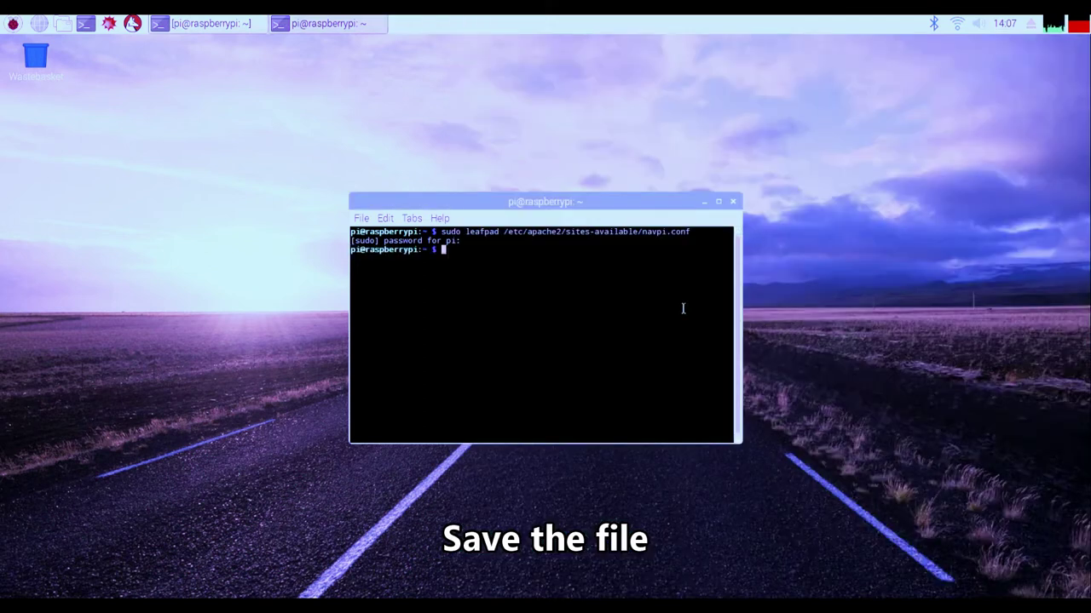
Step: Clear the terminal and run 'sudo service apache2 reload'
key(ctrl+l)
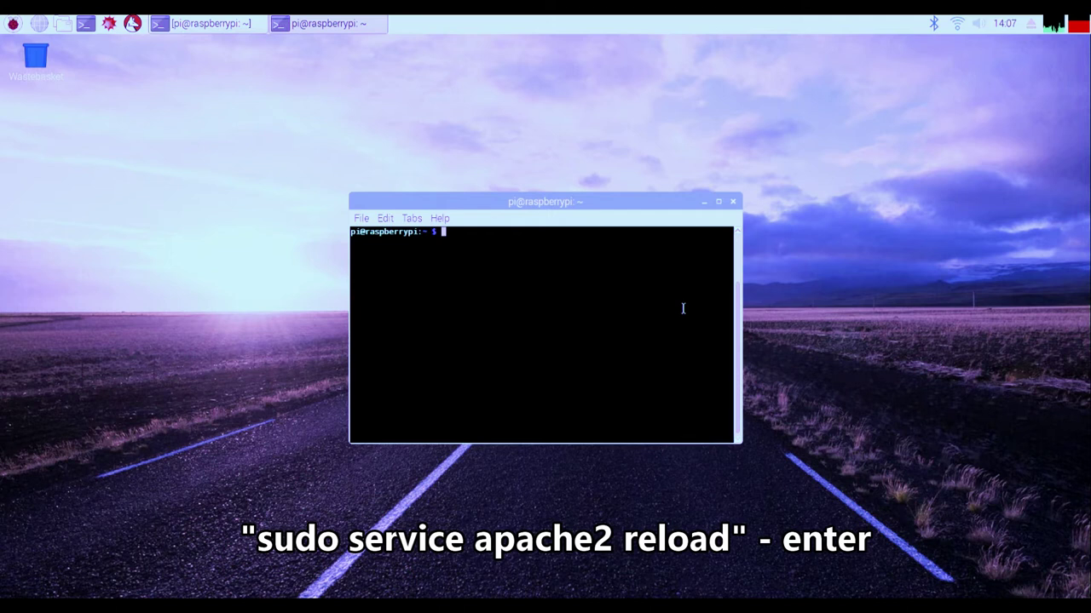
text(sudo service apache2 reload)
key(Return)
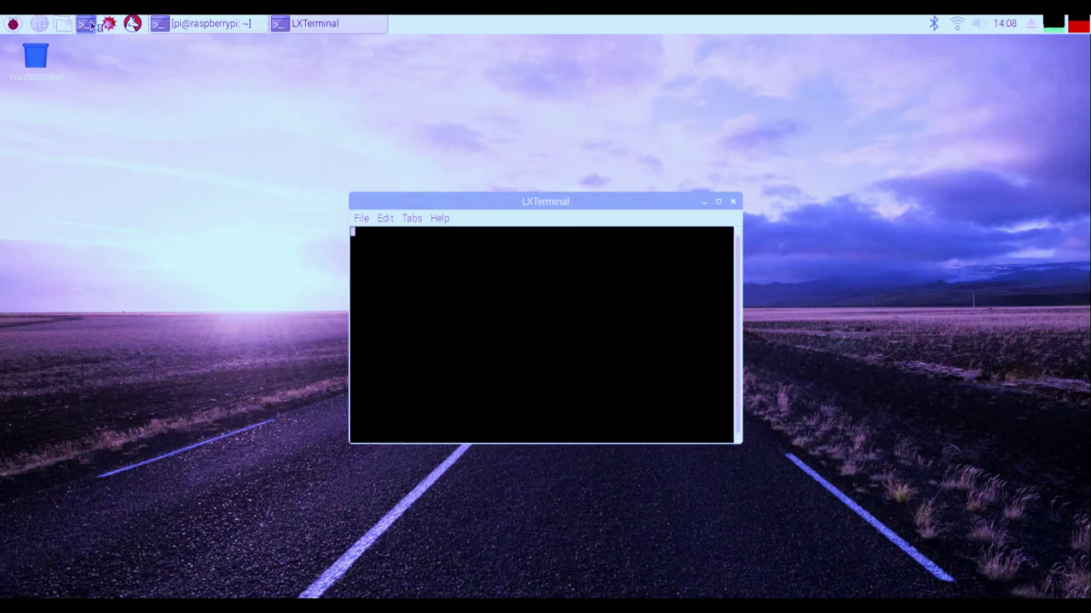
Step: Change the pi user's password with passwd, entering the current one and the new one twice
text(passwd)
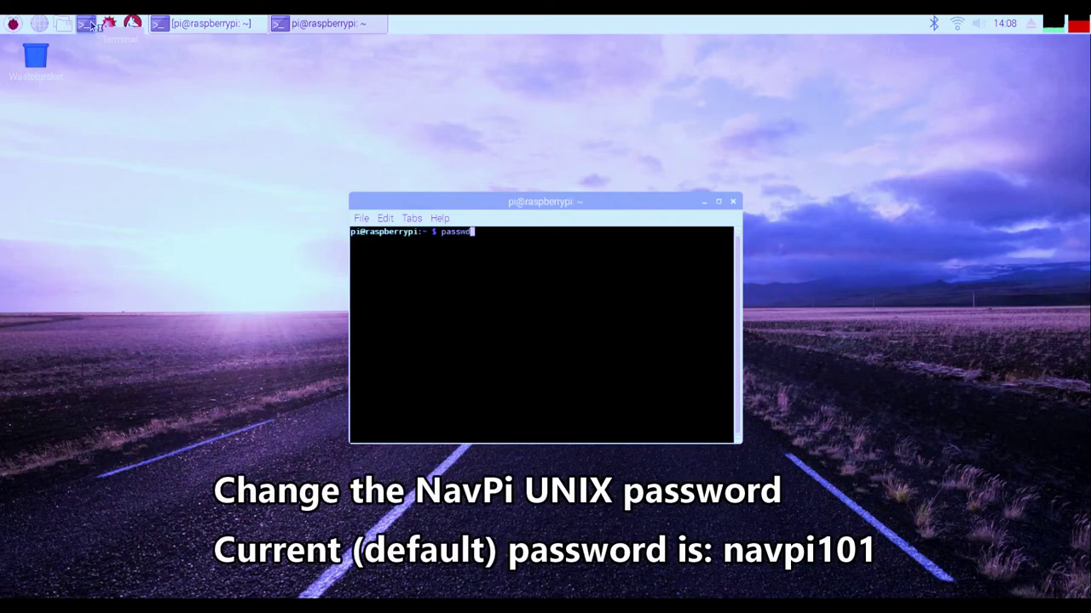
key(Return)
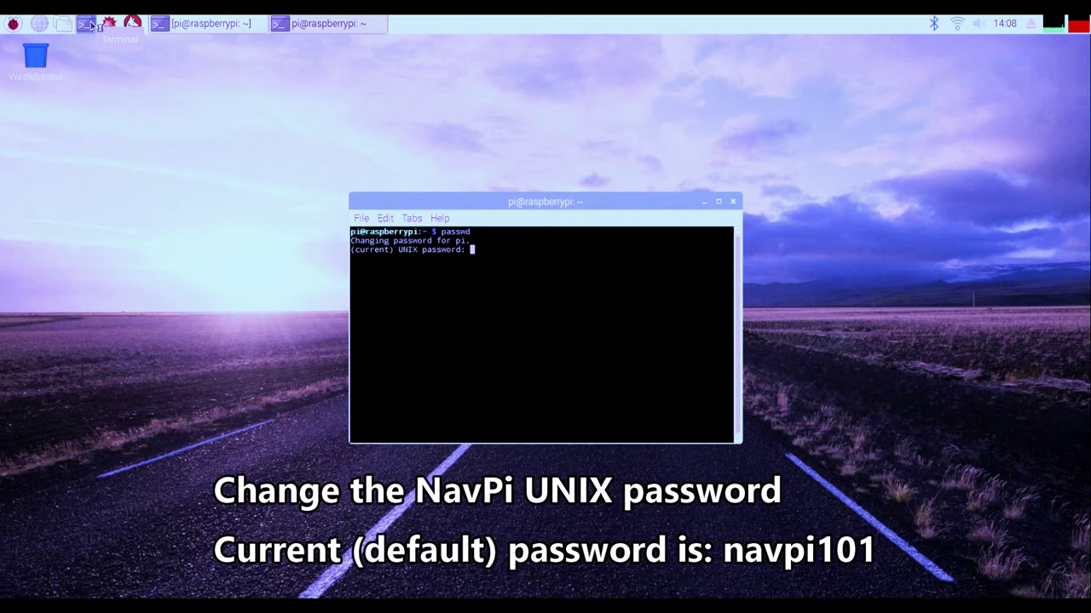
key(Return)
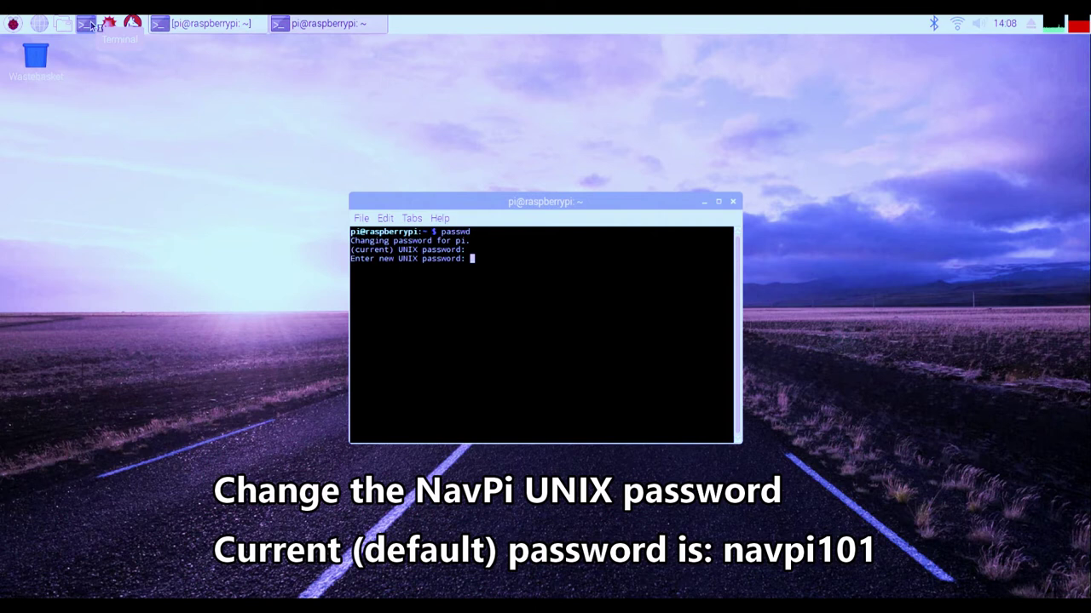
key(Return)
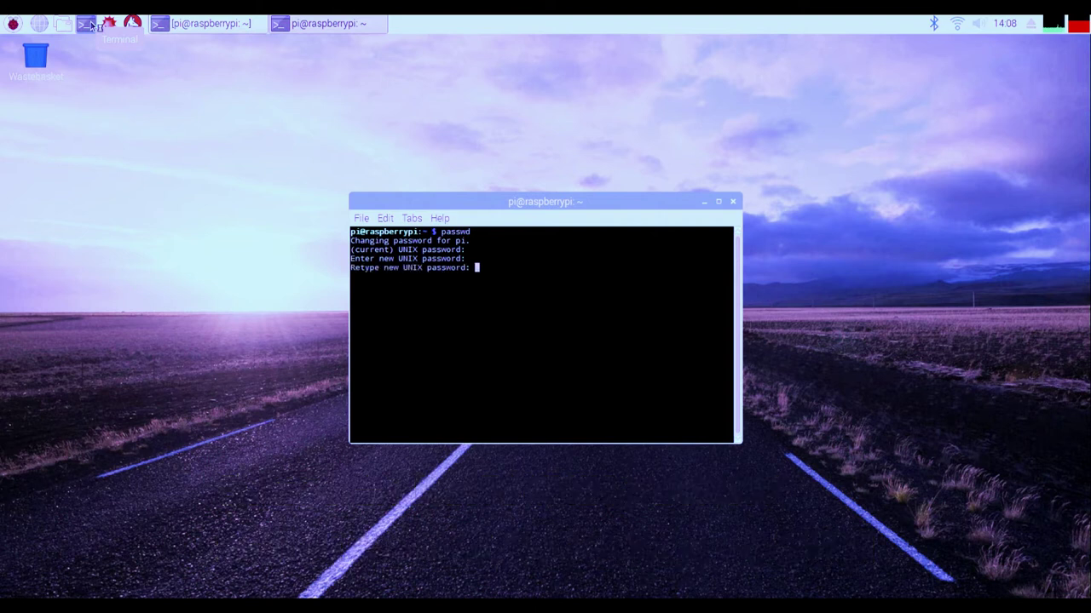
key(Return)
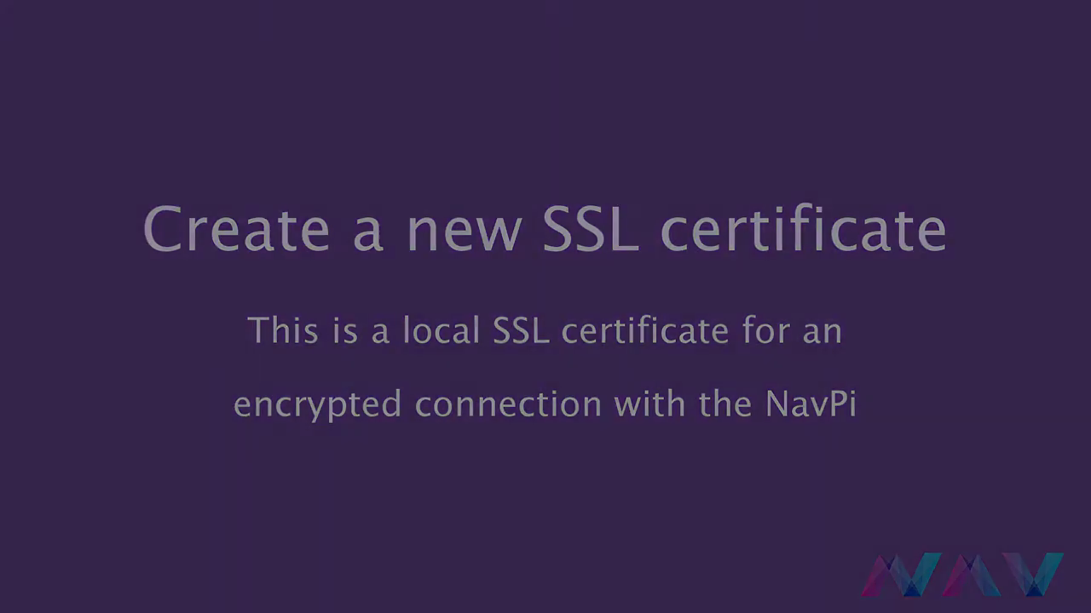
Step: Type the openssl req command for a 3650-day rsa:2048 certificate and key in /etc/apache2/ssl
text(u)
text(do openssl )
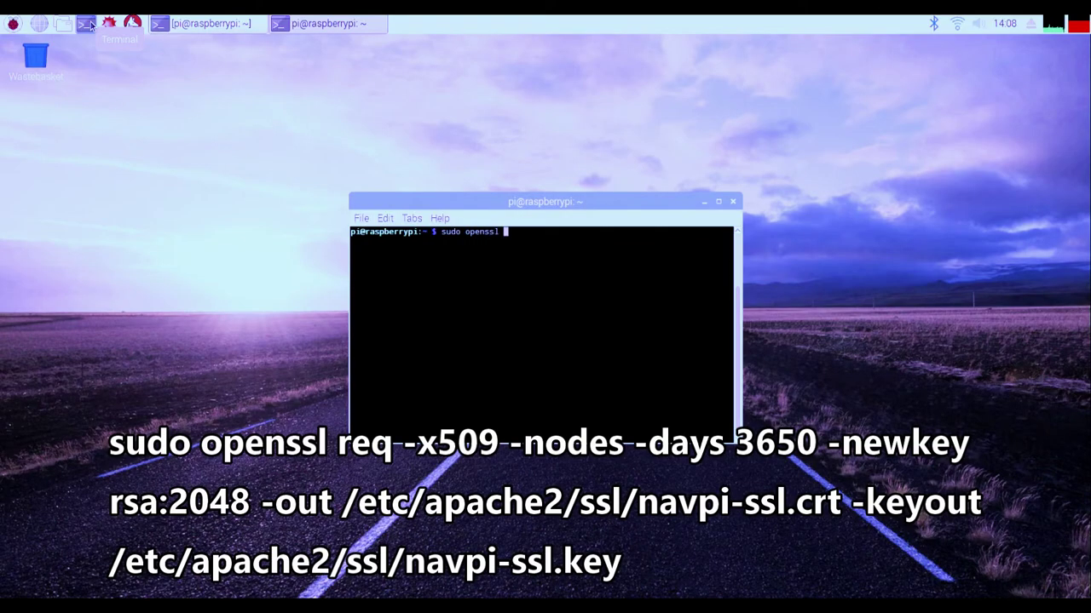
text(req -x509 -nodes -days ~ 3650 -ne)
key(BackSpace)
key(BackSpace)
key(BackSpace)
key(BackSpace)
key(BackSpace)
key(BackSpace)
key(BackSpace)
key(BackSpace)
key(BackSpace)
key(BackSpace)
text(3650 -newkey r)
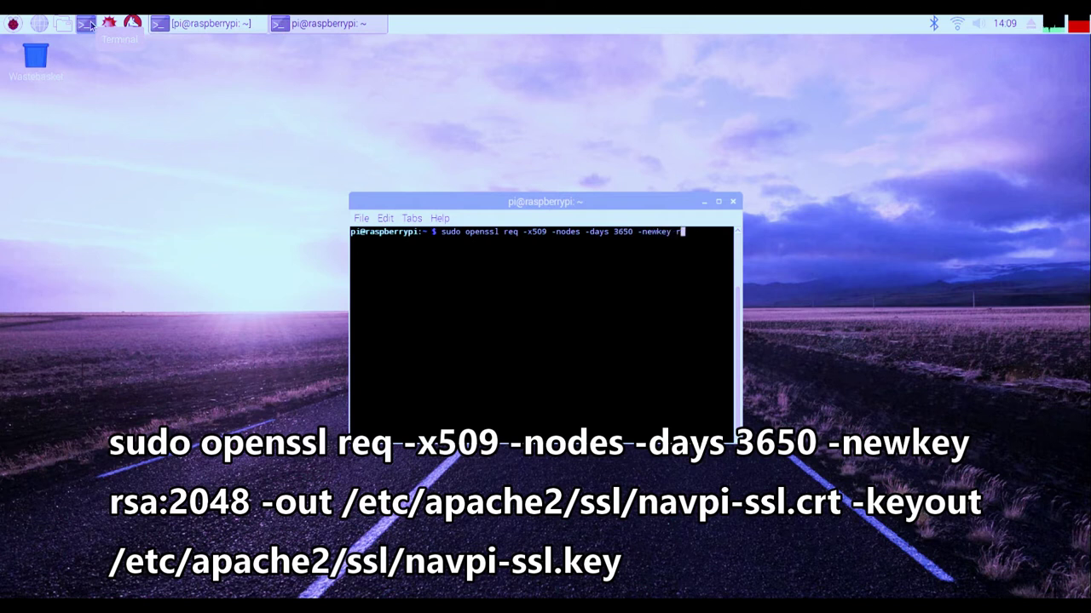
text(sa:2048 -out /etc/apache2/ssl/navp)
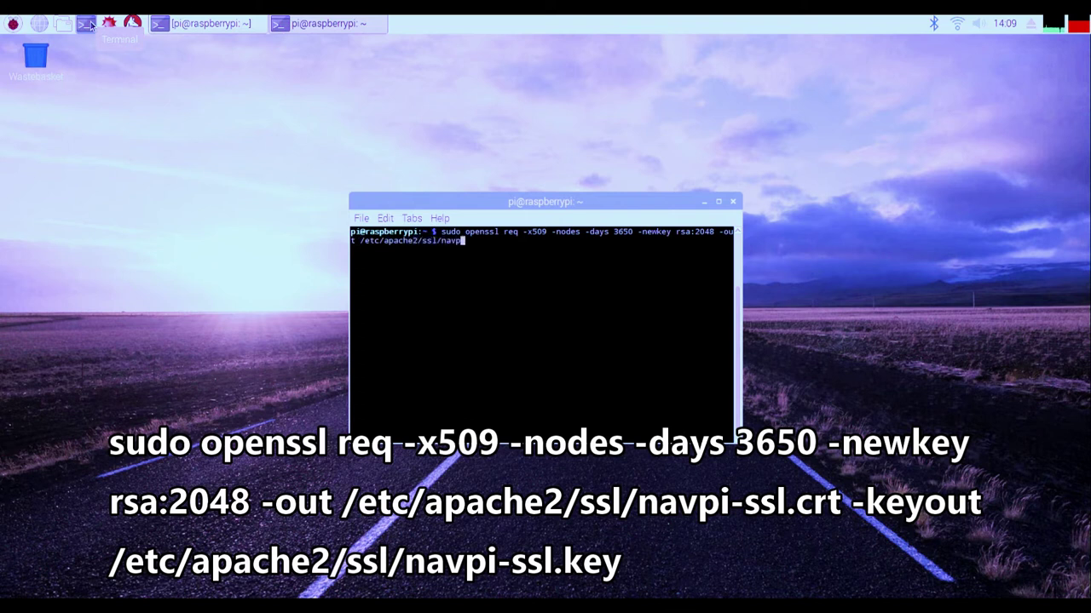
text(i-sll.crt -keyout /etc/apache2/ssl/na)
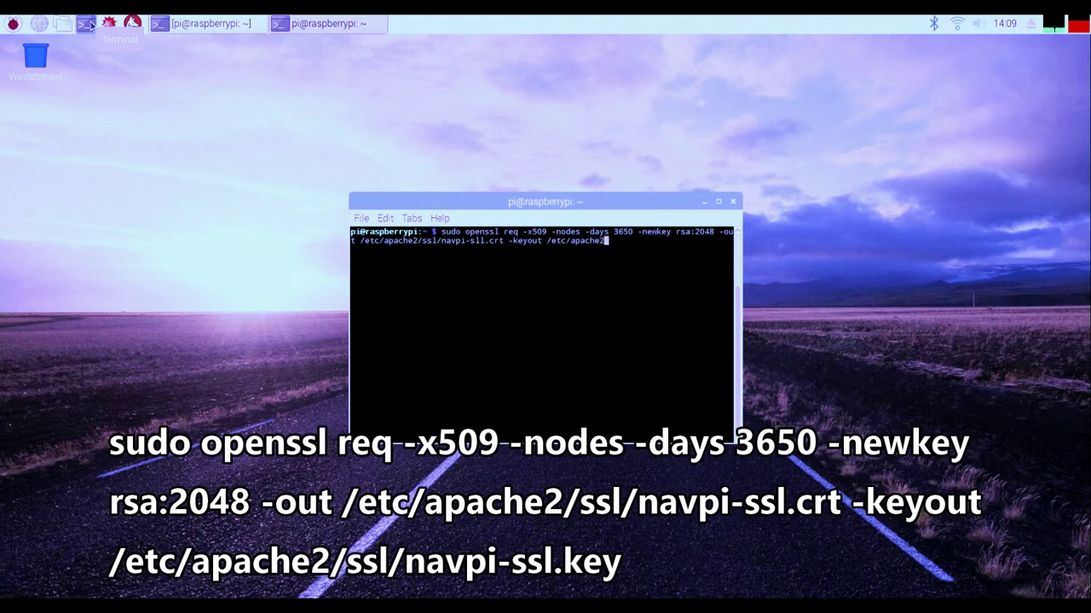
text(vpi.ssl.key)
Step: Run the certificate command with the sudo password, entering country GB, state and locality
key(Return)
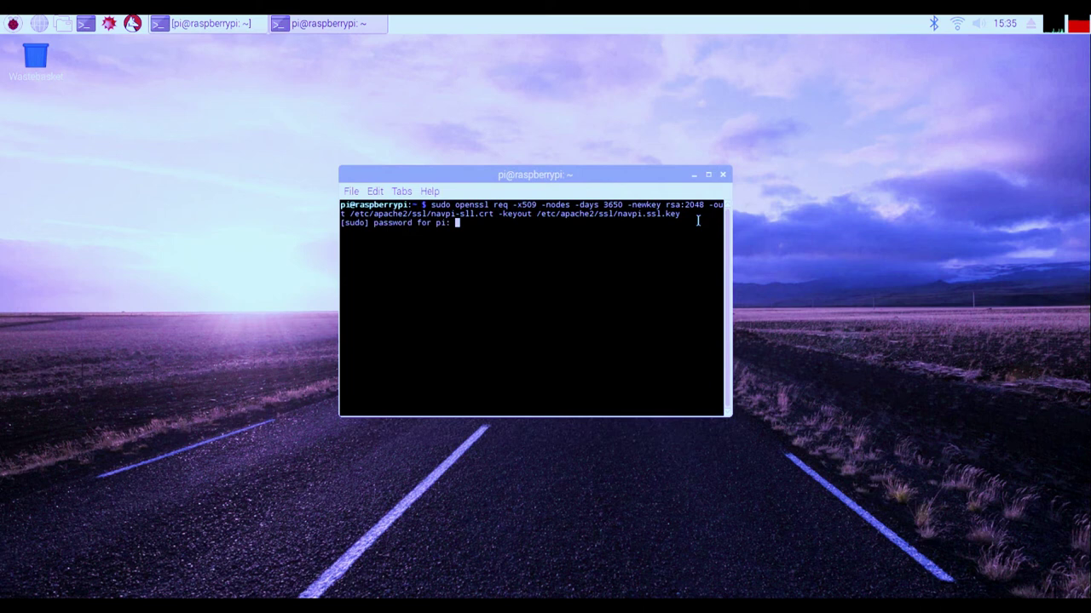
key(Return)
text(GB)
key(Return)
text(ershir)
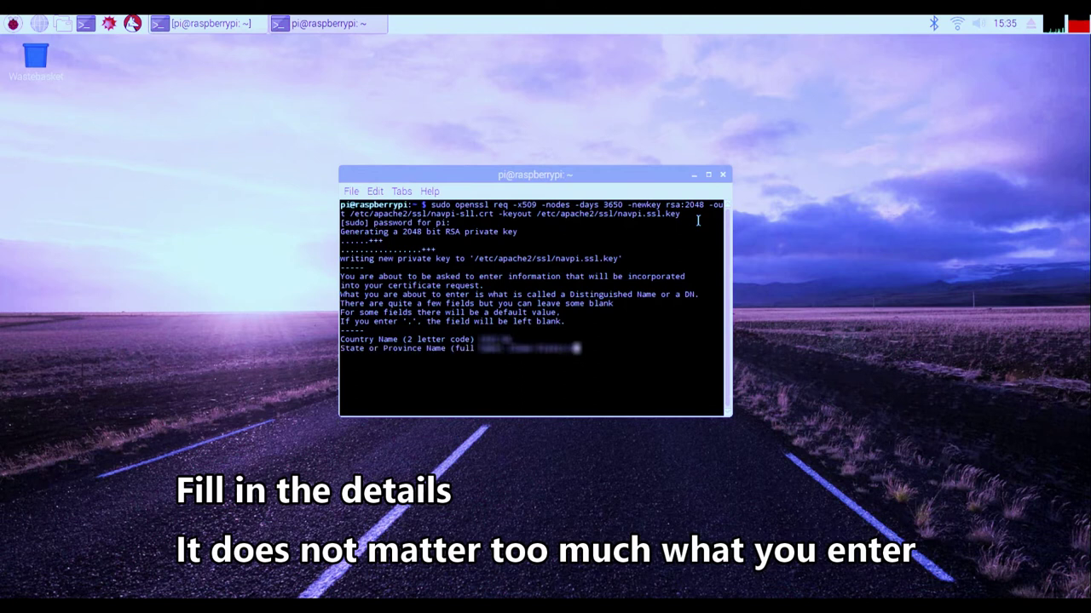
text(ershire)
key(Return)
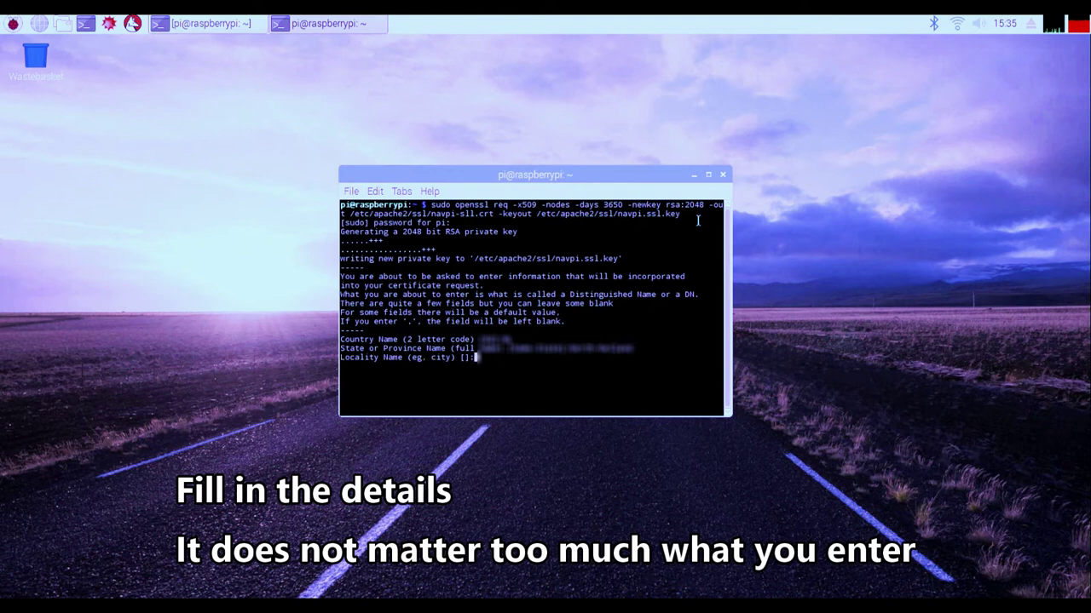
text(Alcester)
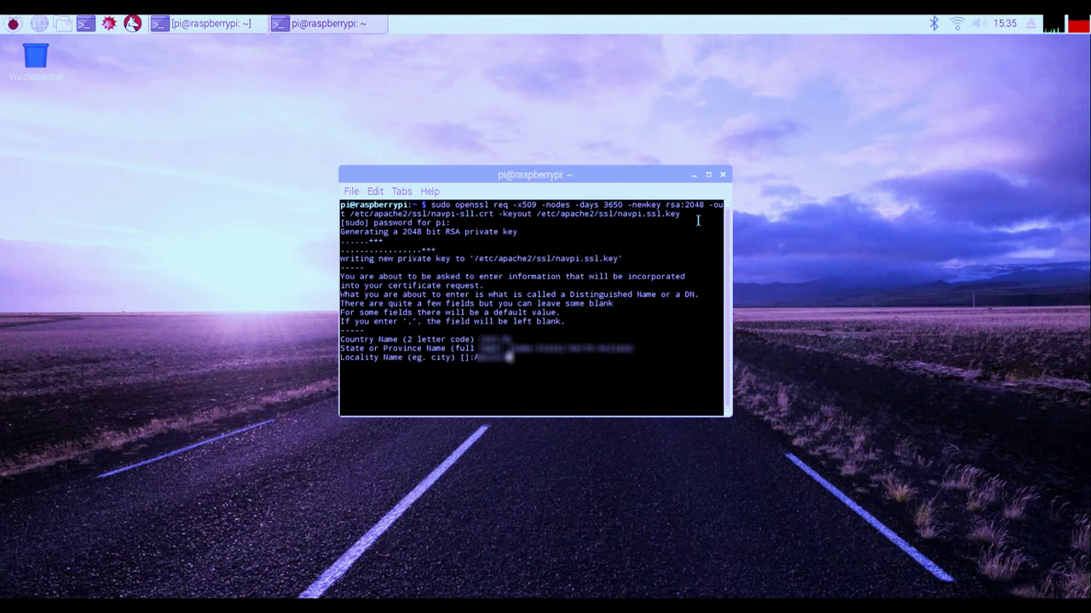
key(Return)
Step: Enter organization, unit 'Development Team', the NavPi hostname as common name, and the admin e-mail address
text(NavPi Ltd)
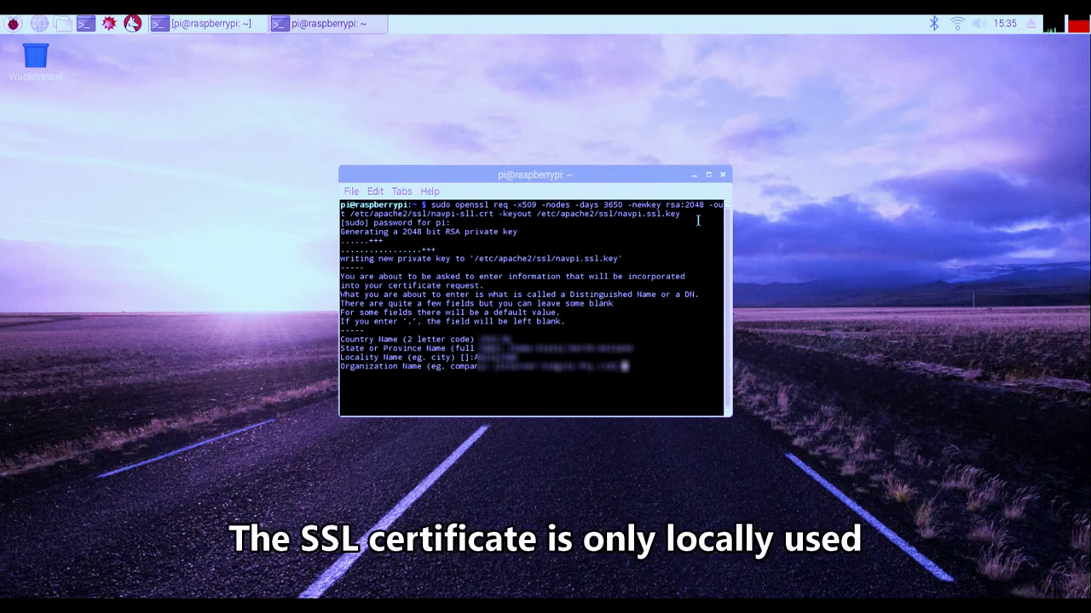
text(ited)
key(Return)
text(Development Team)
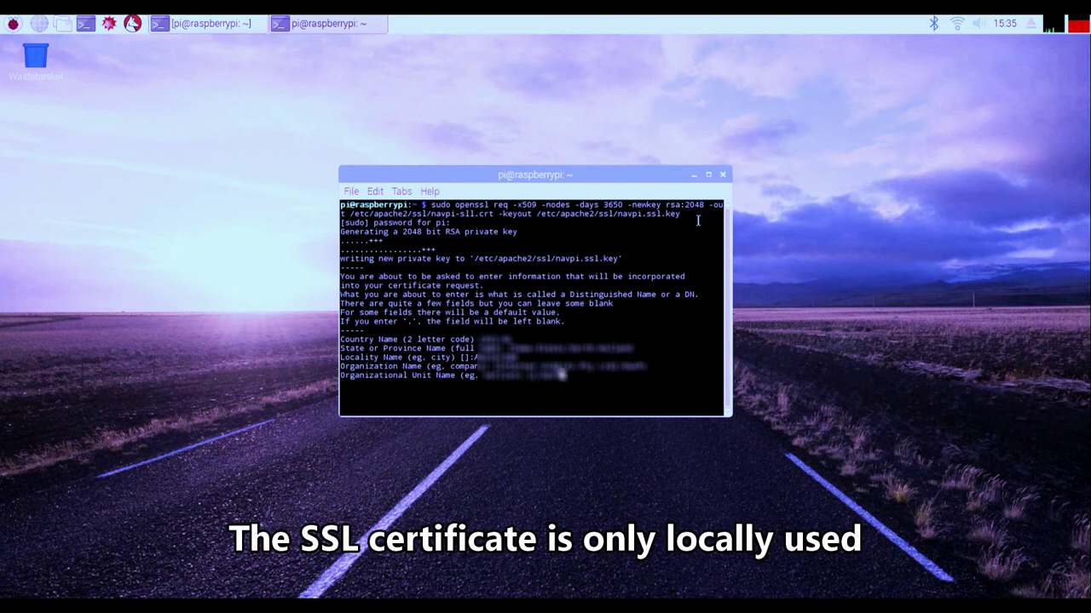
key(Return)
text(a)
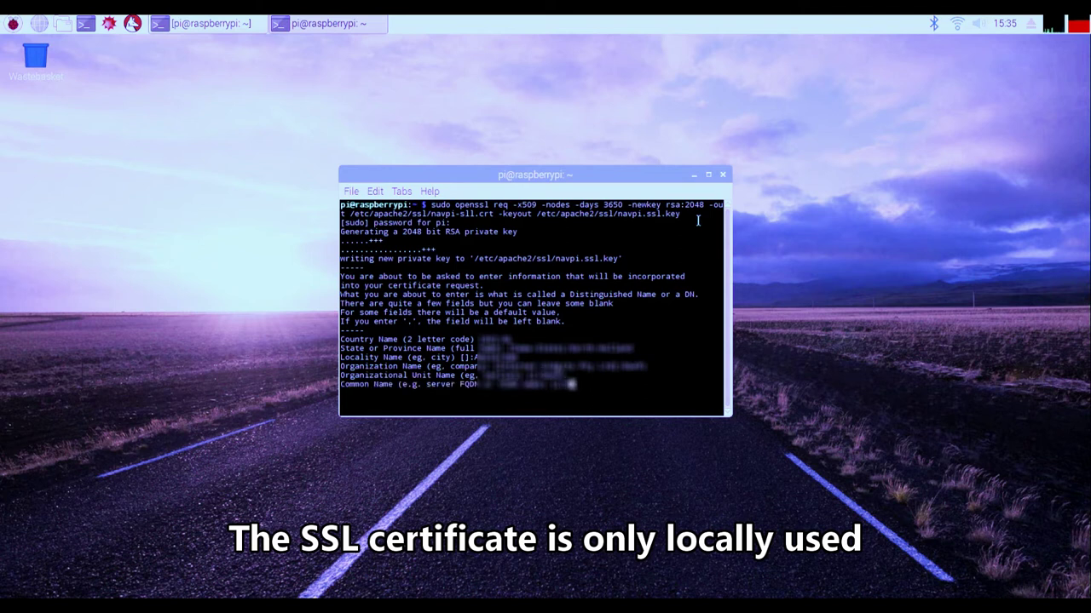
text(ypi.)
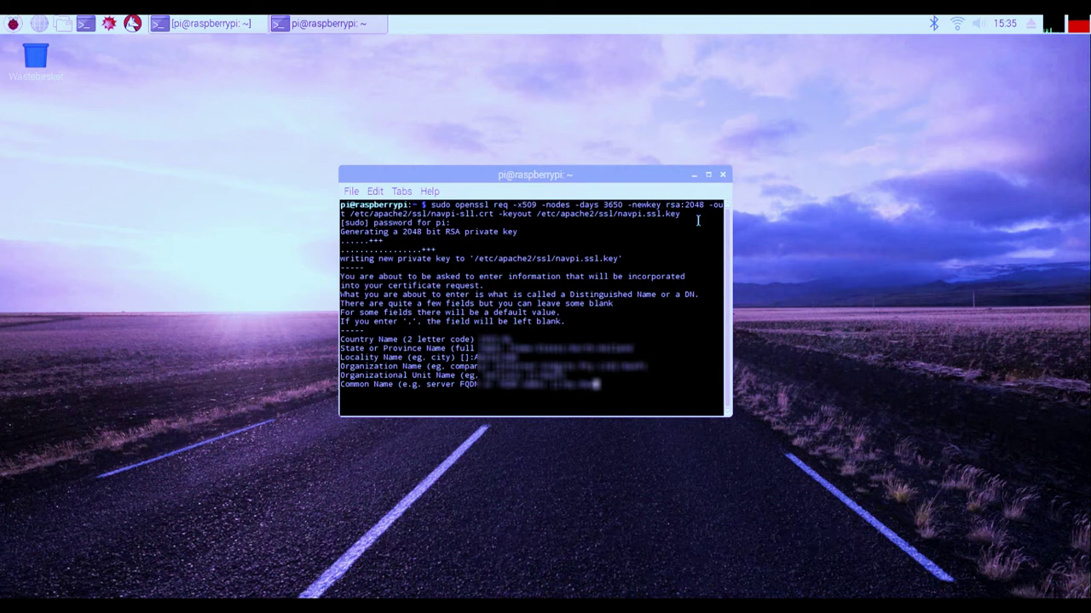
text(ddns.ne)
key(Return)
text(ad)
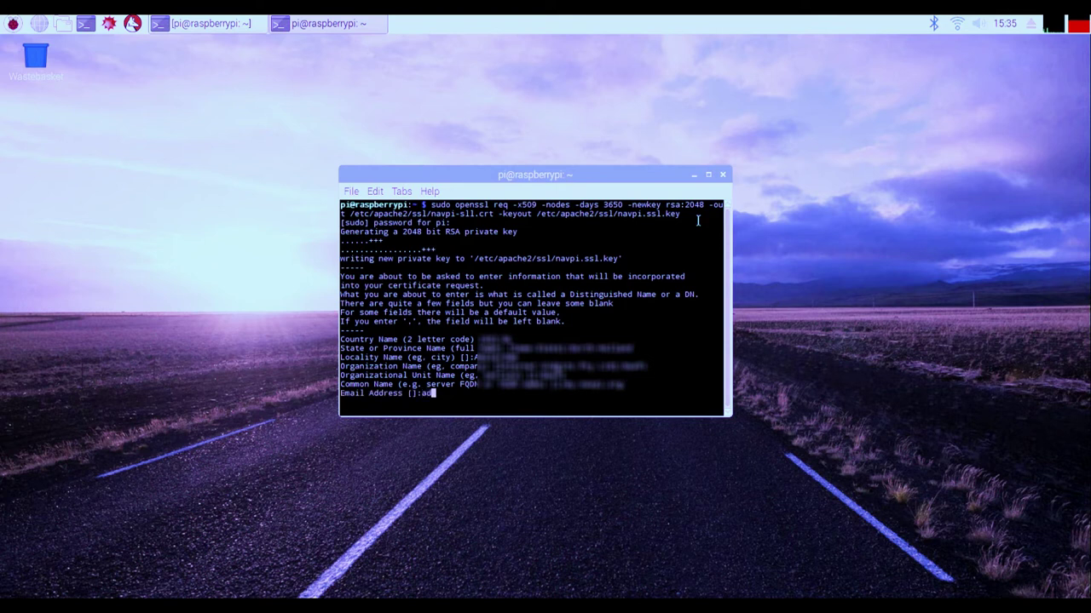
key(BackSpace)
key(BackSpace)
text(admin@navpi.example.com)
key(Return)
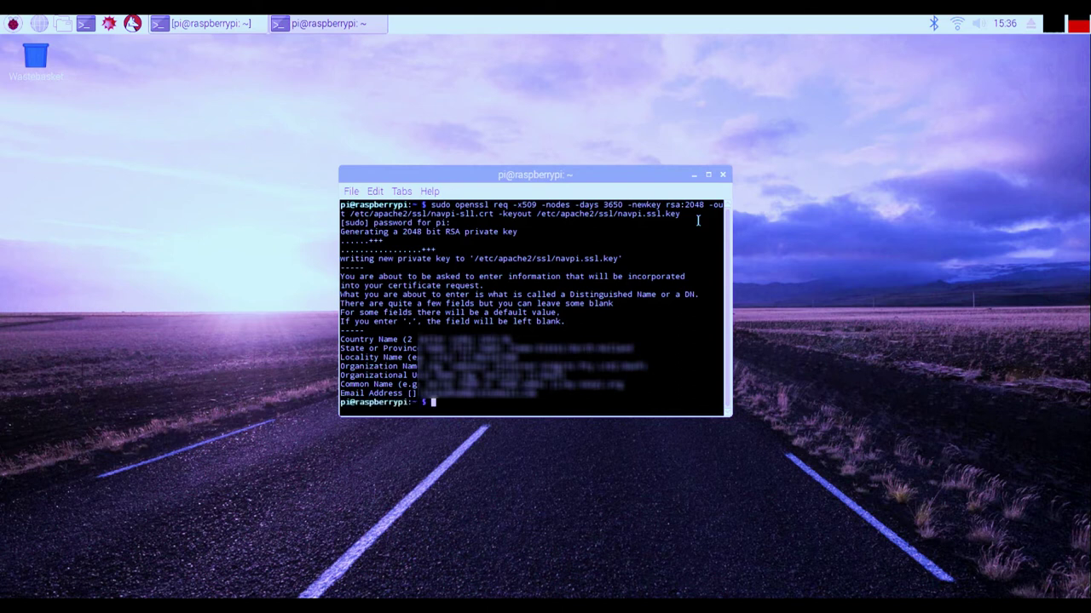
text(sudo systemctl daemon-reload)
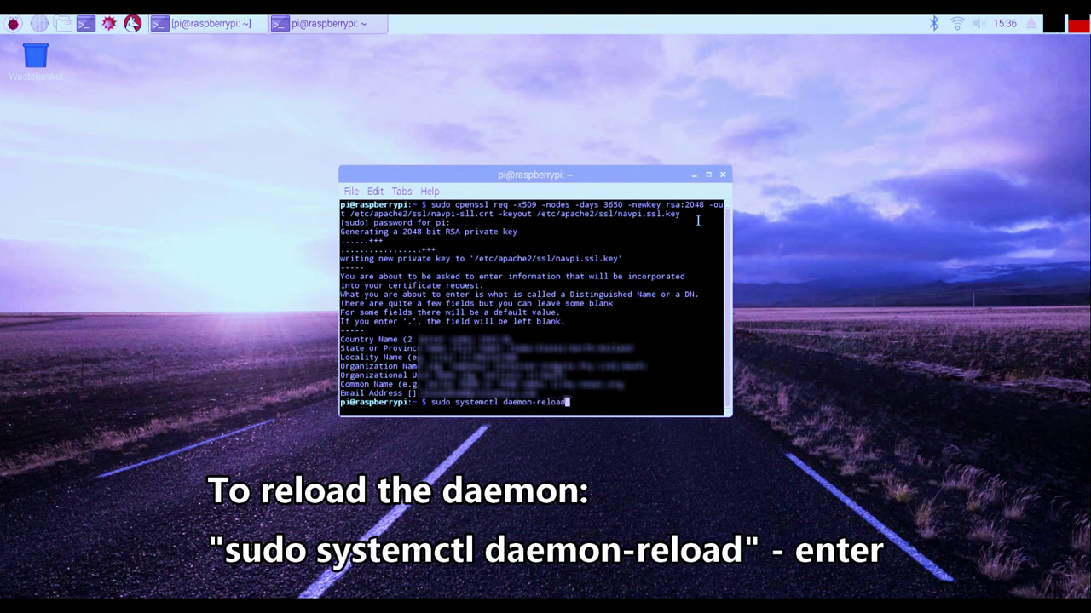
Step: Run 'sudo systemctl daemon-reload' followed by 'sudo service apache2 reload'
key(Return)
text(sudo service apache2 reload)
key(Return)
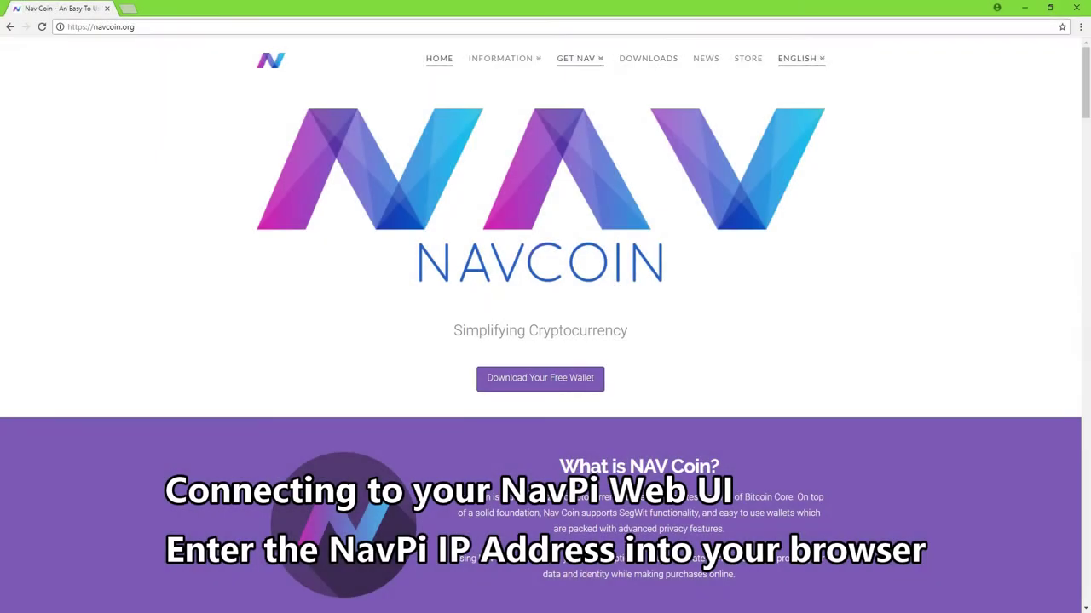
Step: Load 192.168.2.9 in Chrome's address bar
click(100, 27)
text(192)
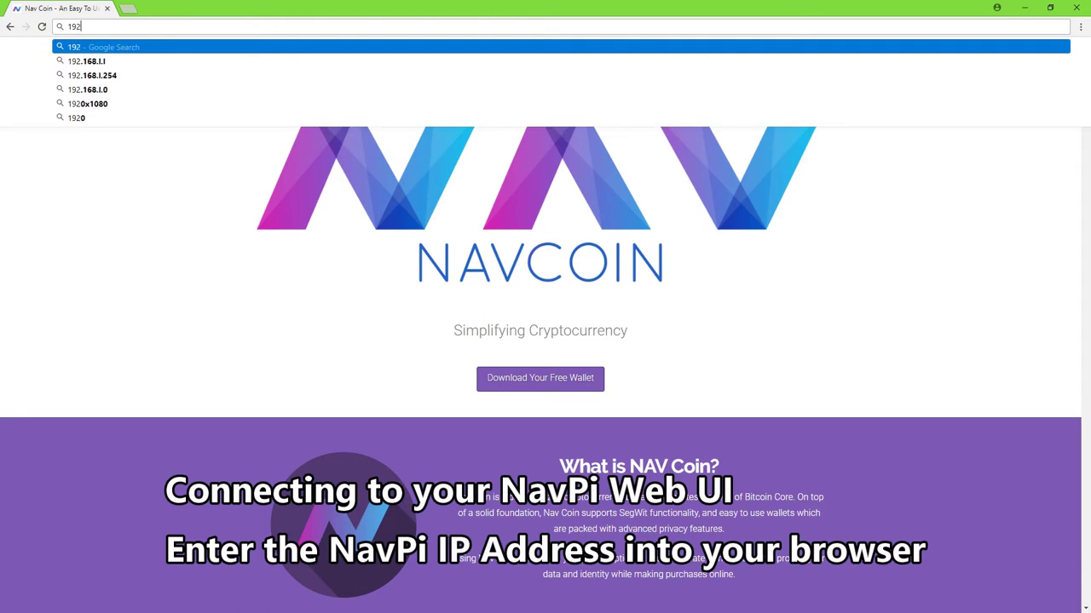
text(.168.2)
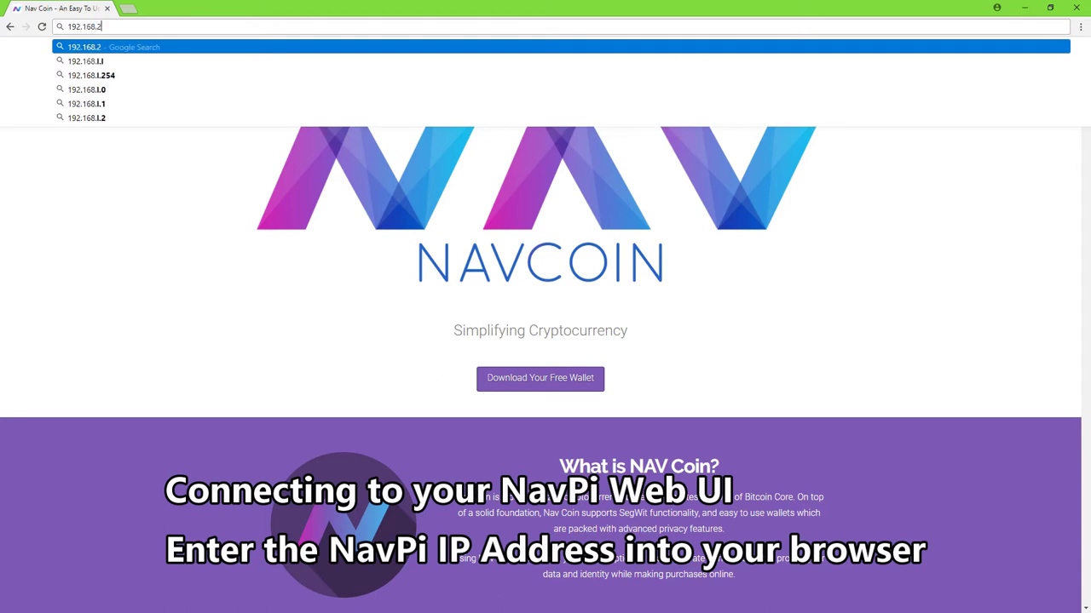
text(.9)
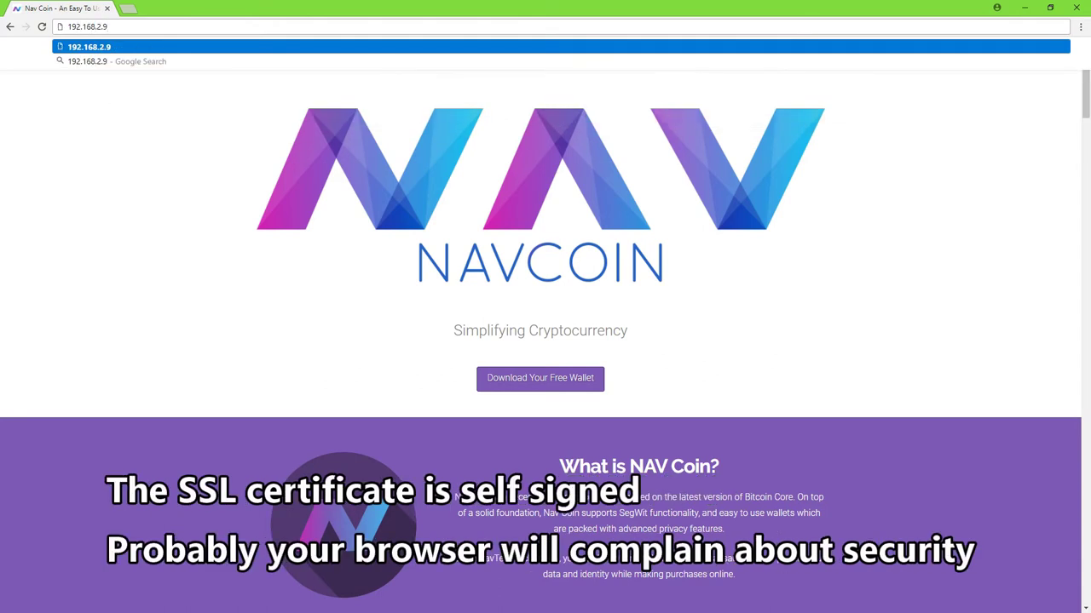
key(Return)
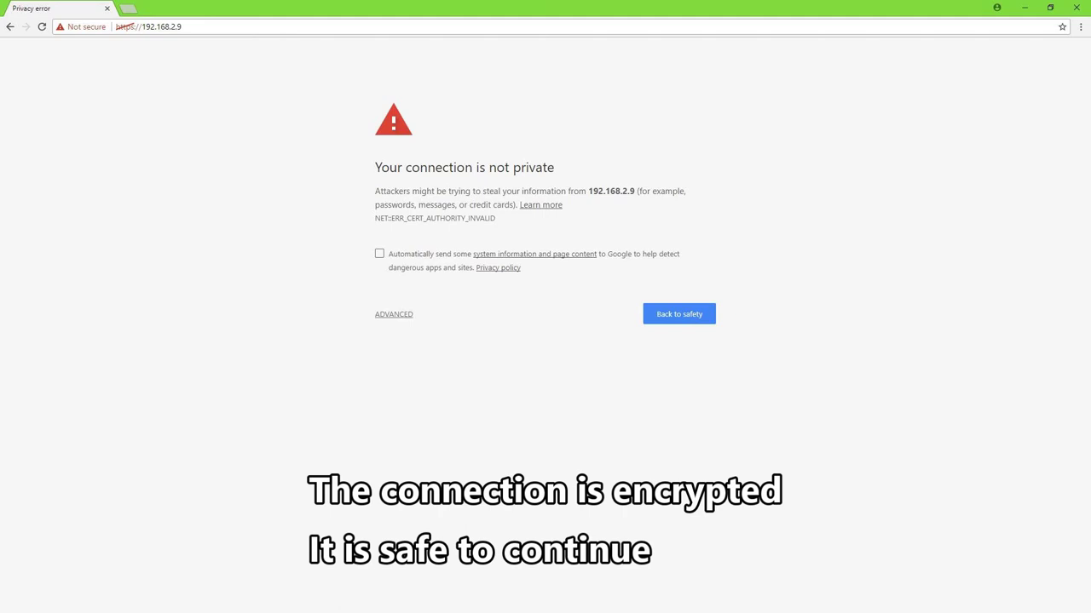
Step: Bypass the certificate warning and log into the NavPi WebUI with the default password
click(394, 314)
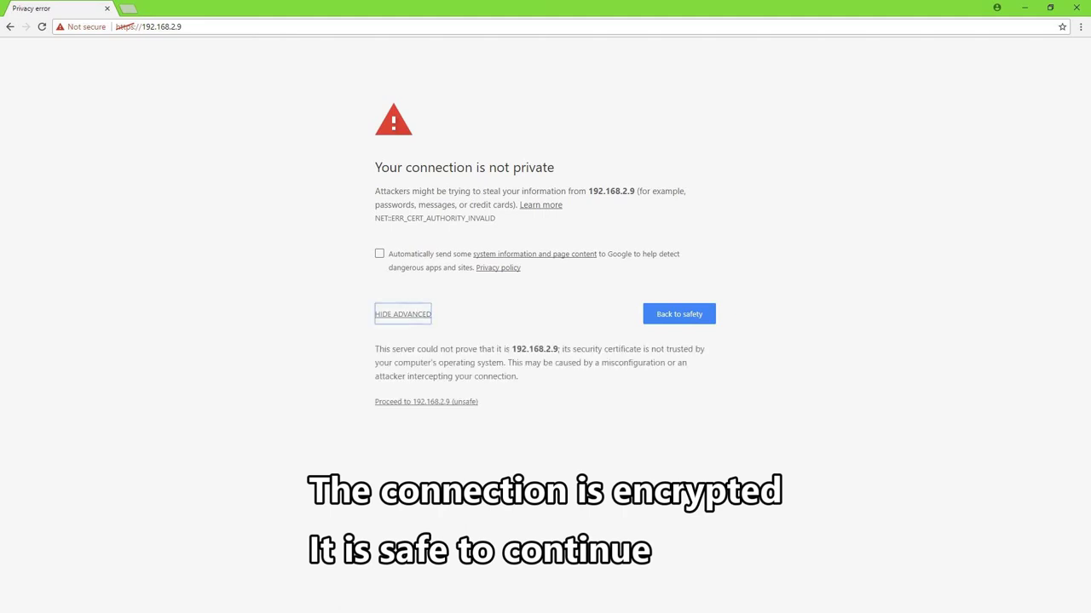
click(426, 401)
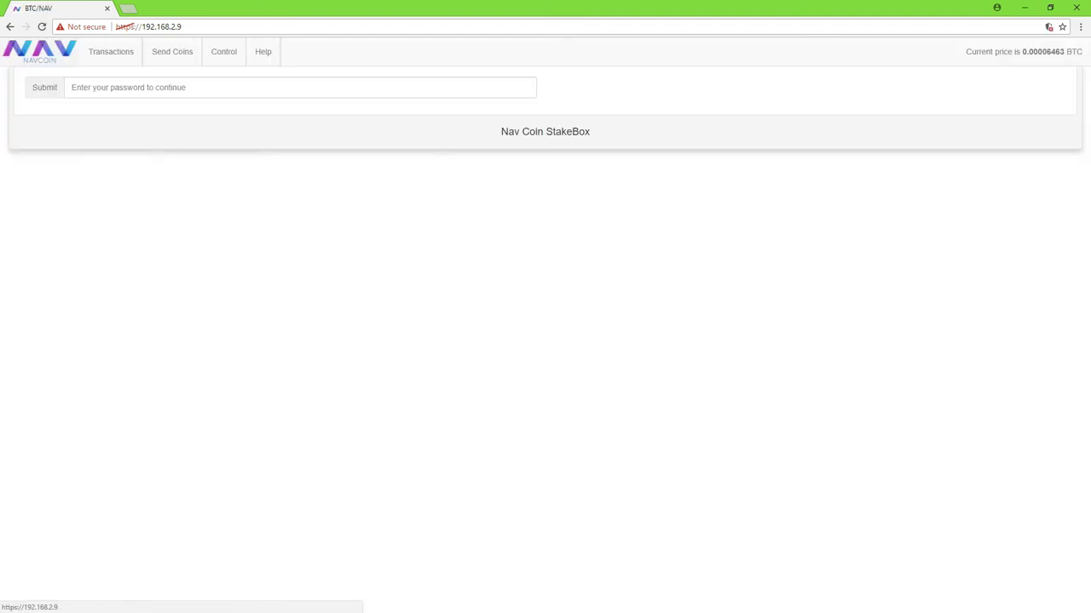
text(n)
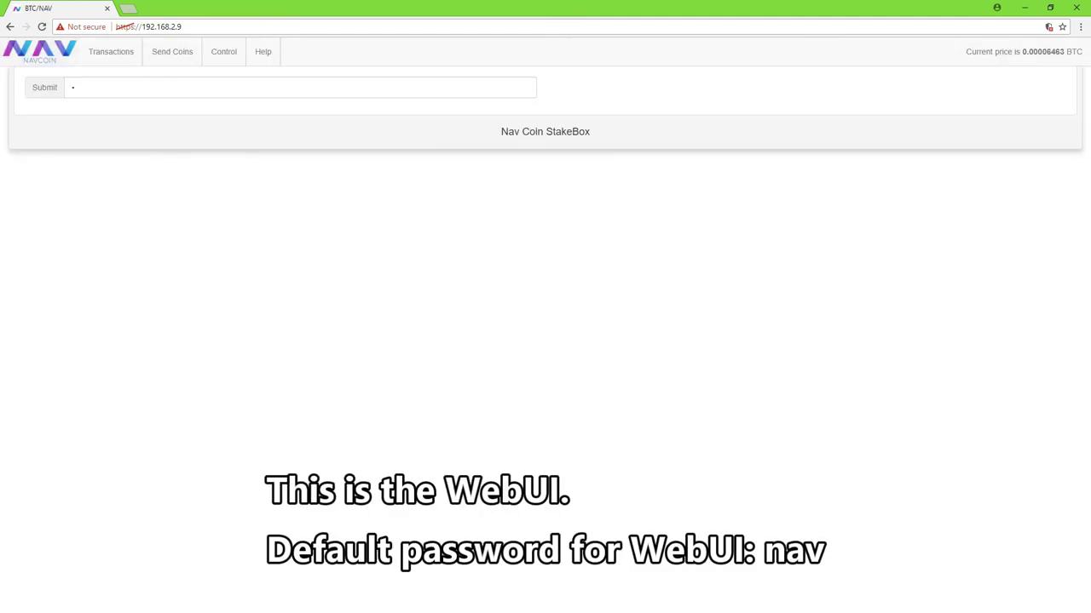
text(av)
key(Return)
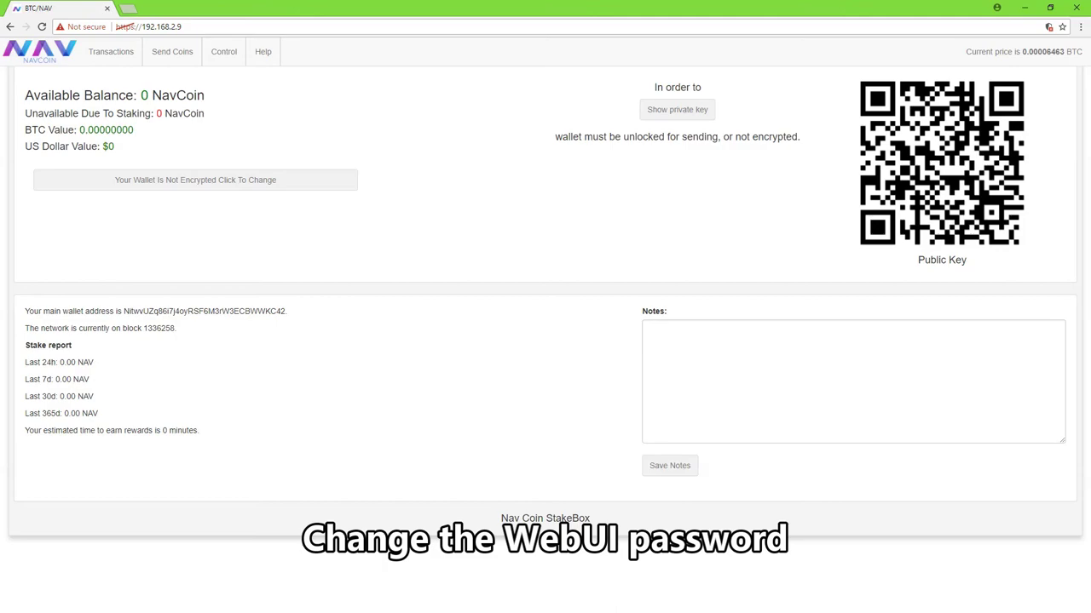
Step: Change the WebUI login password from the Control page's Change UI Password option
click(223, 51)
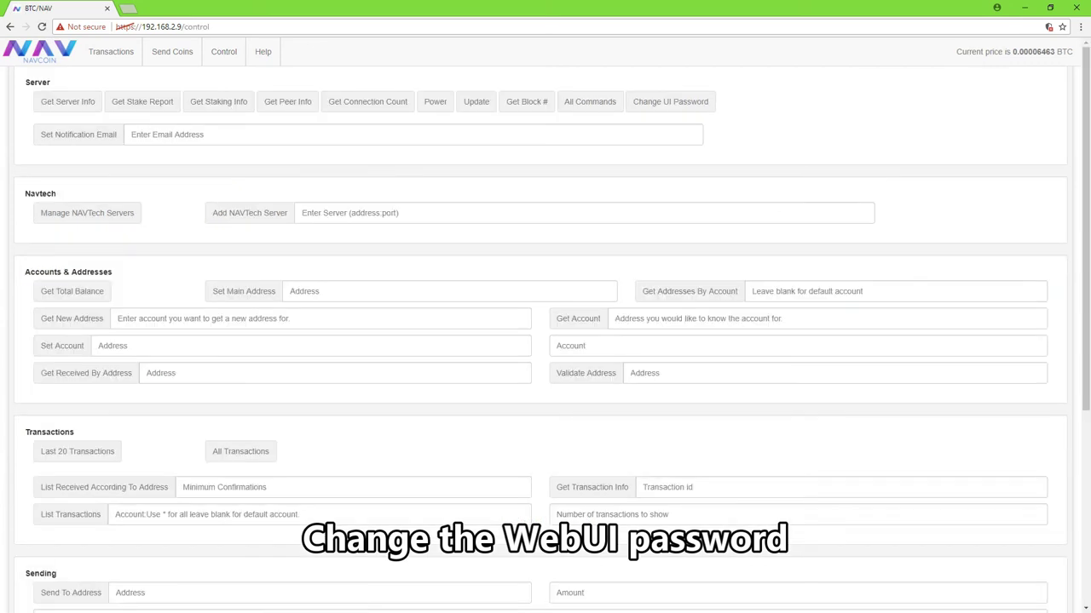
click(670, 101)
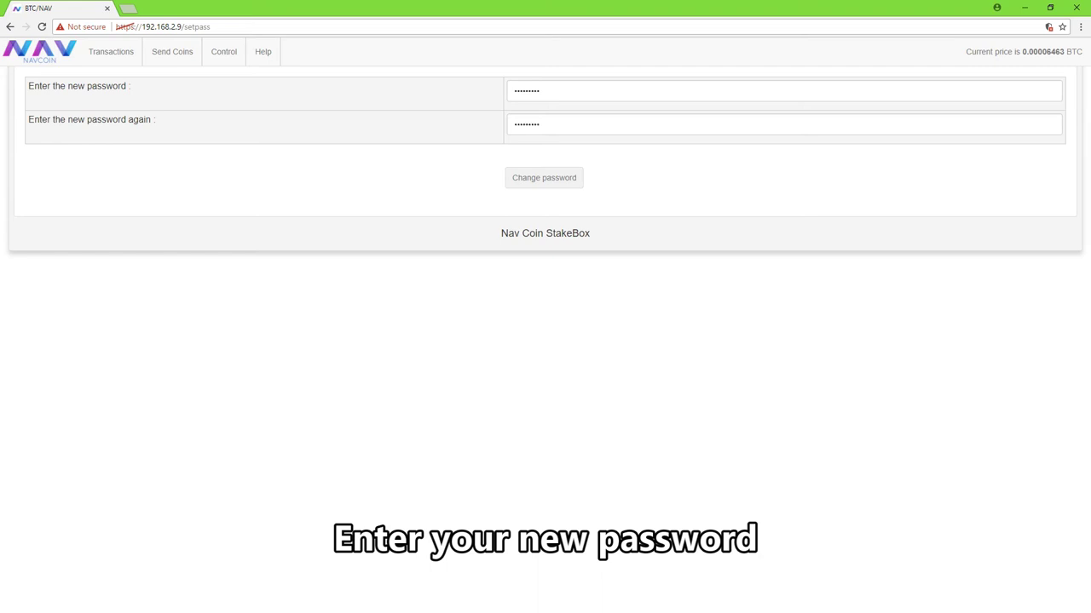
key(Return)
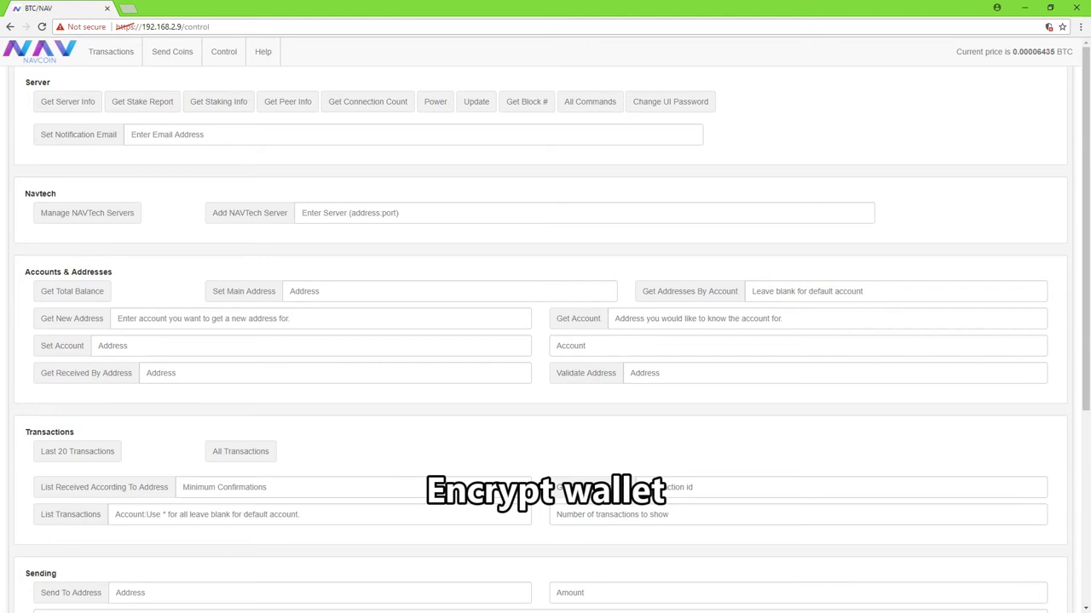
Step: Enter an encryption password in the Control page's Encrypt Wallet field
scroll(545, 341, down, 4)
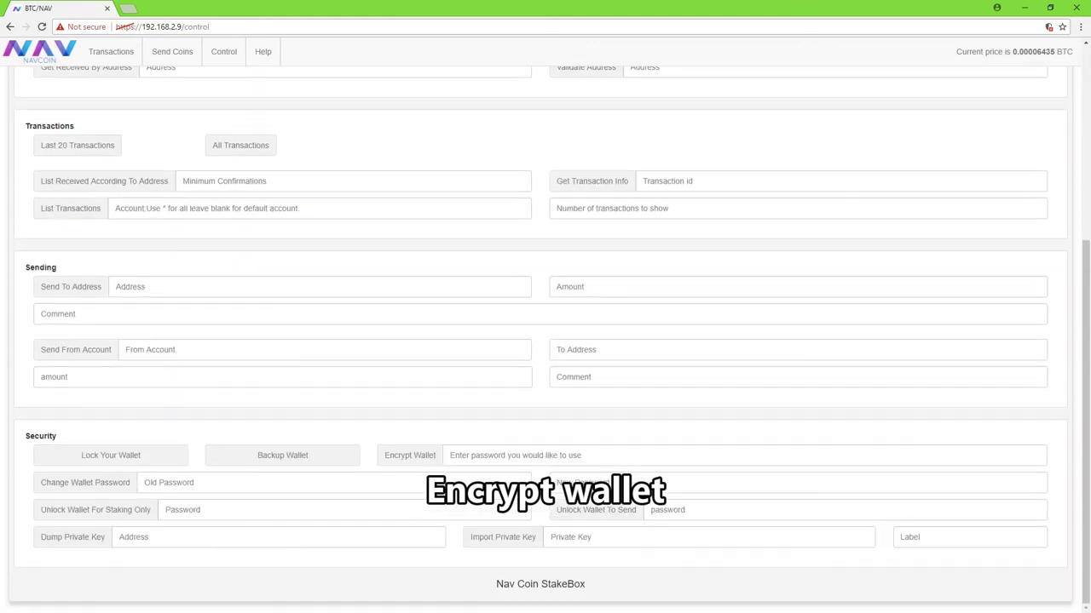
click(741, 455)
text(**********)
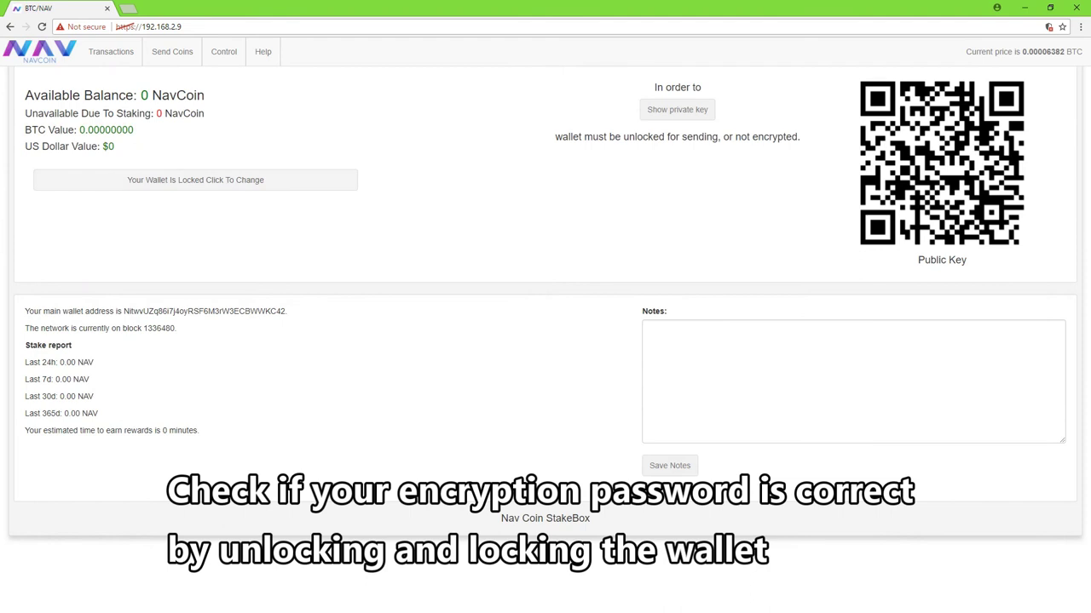
Step: Unlock the wallet to send with its password, then lock the wallet again
click(195, 180)
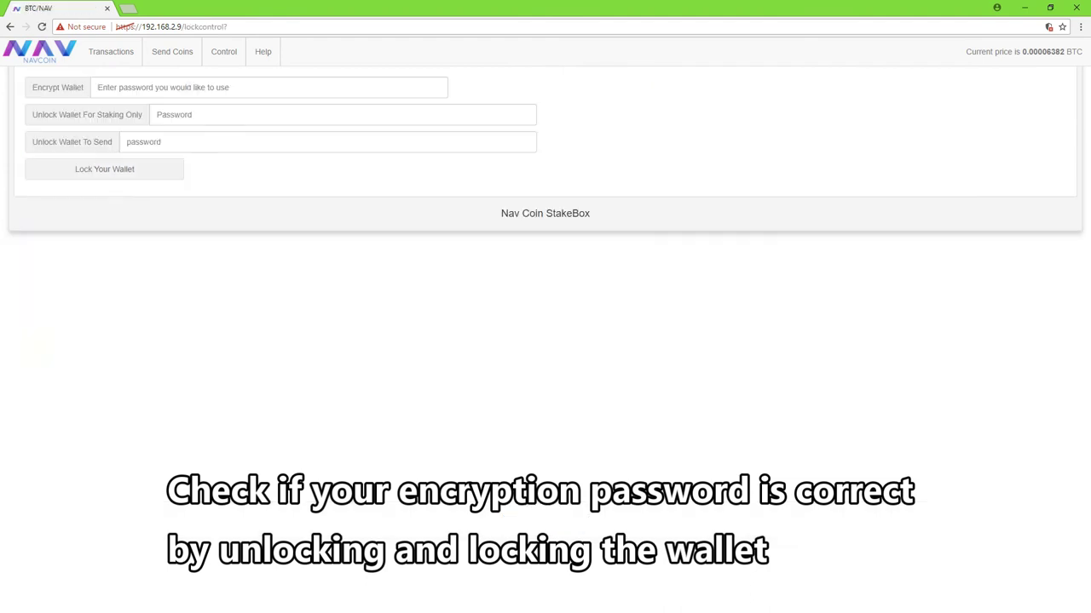
click(127, 142)
text(••••••••)
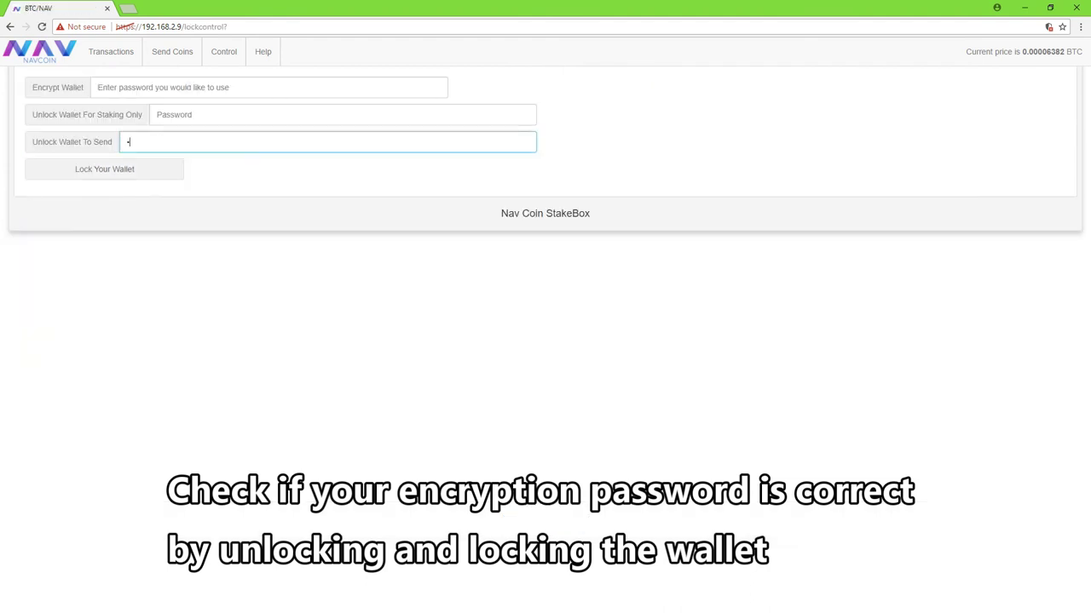
text(•)
key(Return)
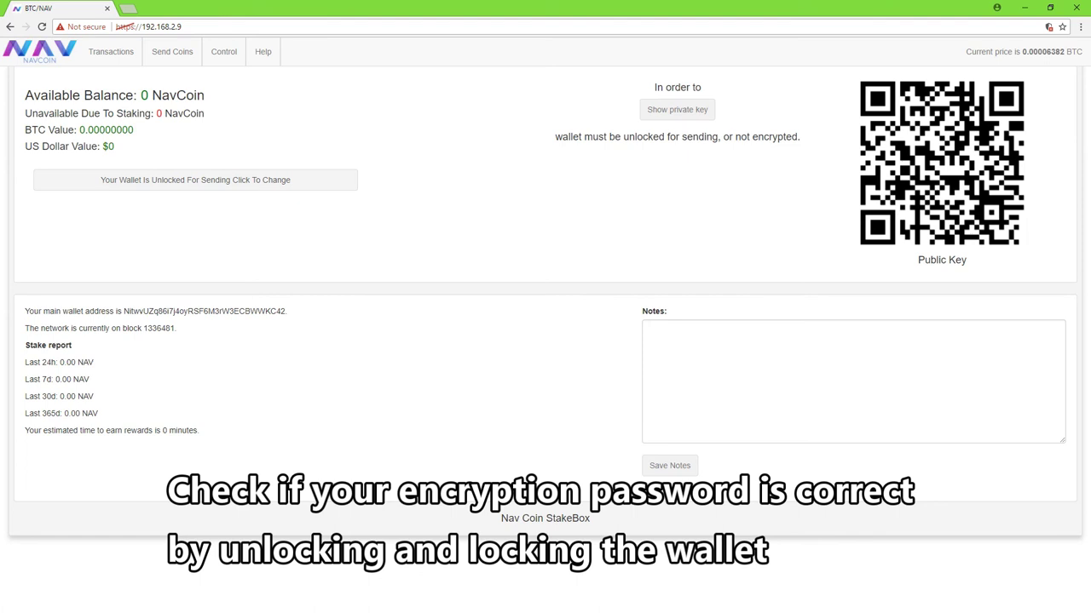
click(283, 181)
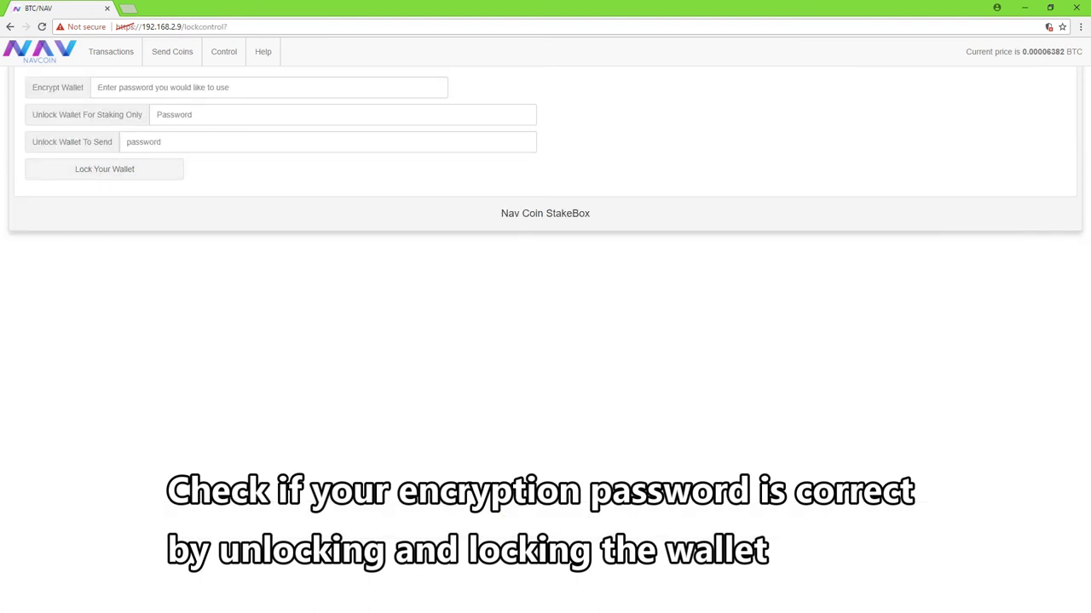
click(103, 169)
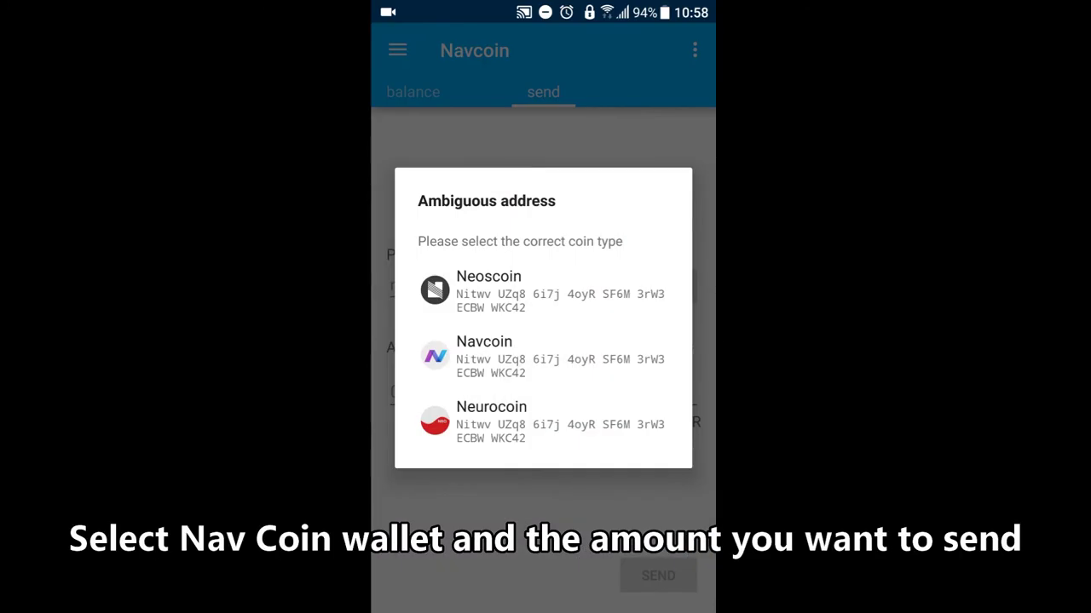
Step: Send and confirm 10 NAV to the NavPi address as Navcoin, then open the transaction's details
click(484, 354)
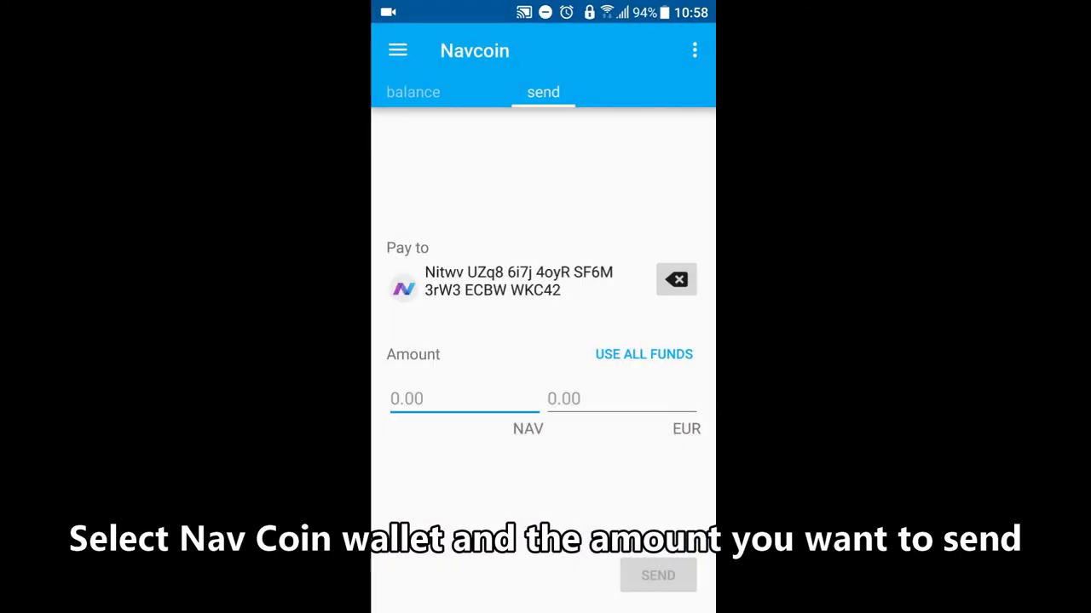
text(10)
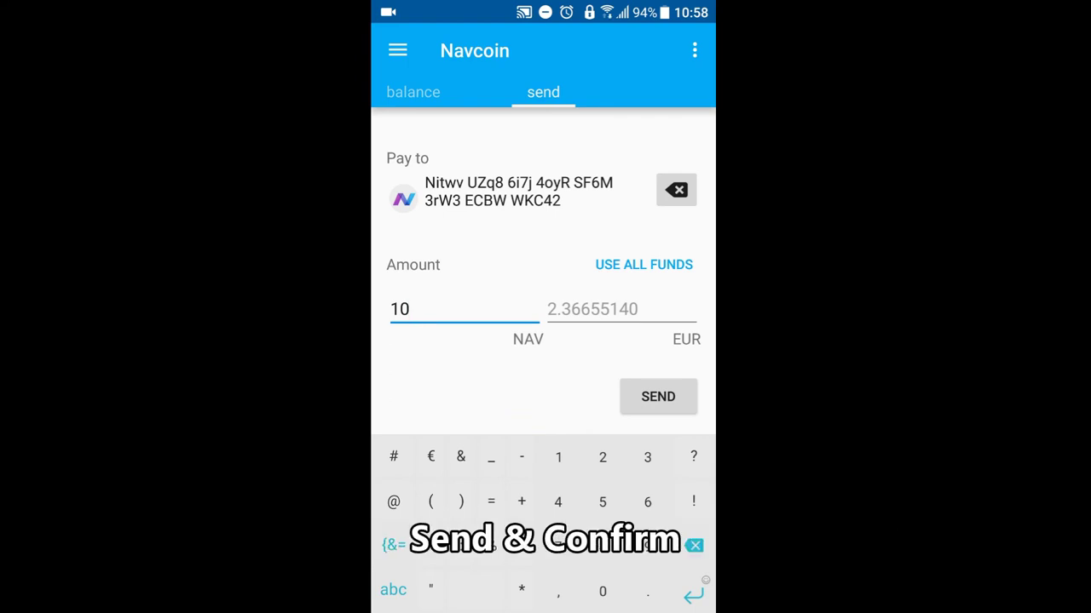
click(657, 396)
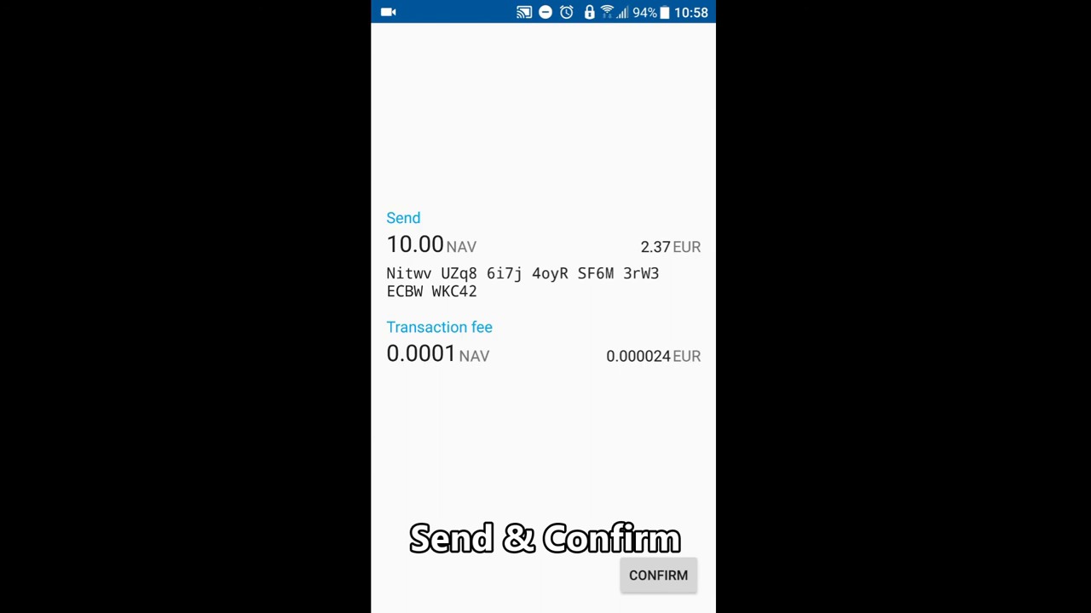
click(657, 576)
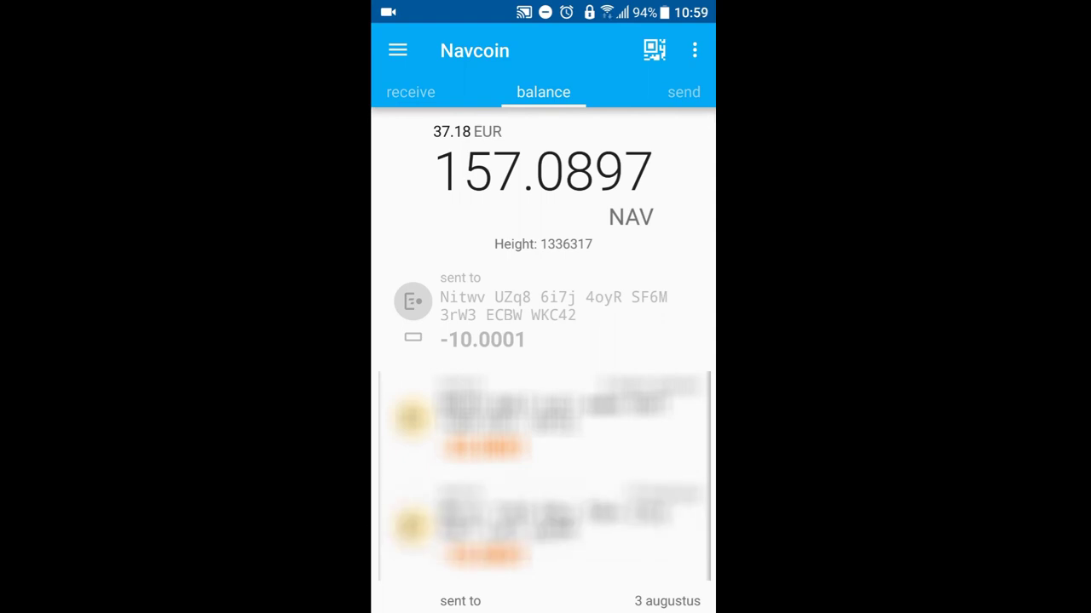
click(543, 311)
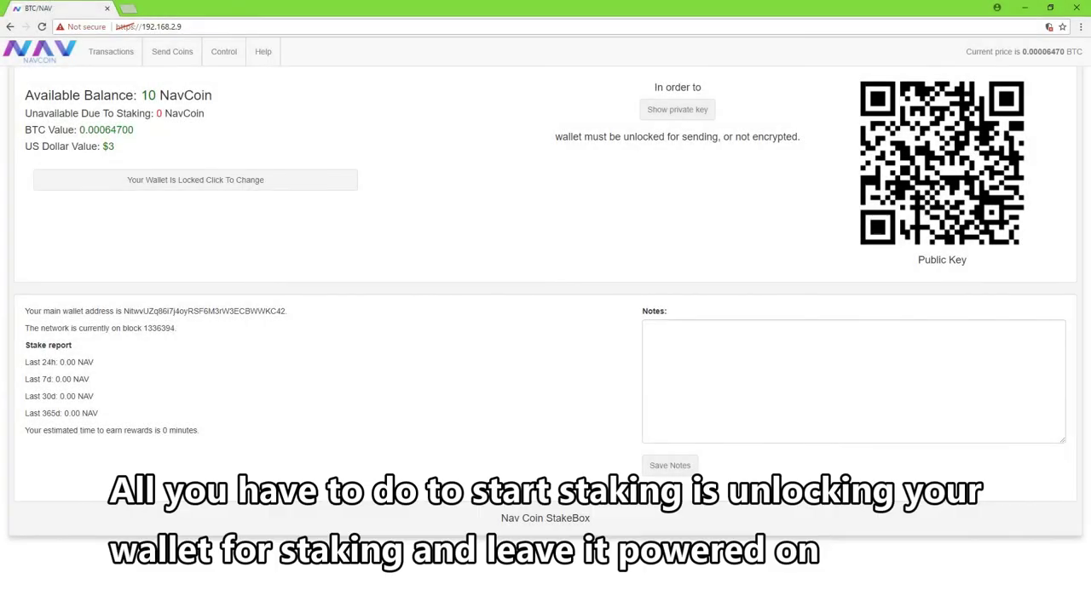
Step: Unlock the wallet for staking only using its password, then view Get Staking Info
click(195, 180)
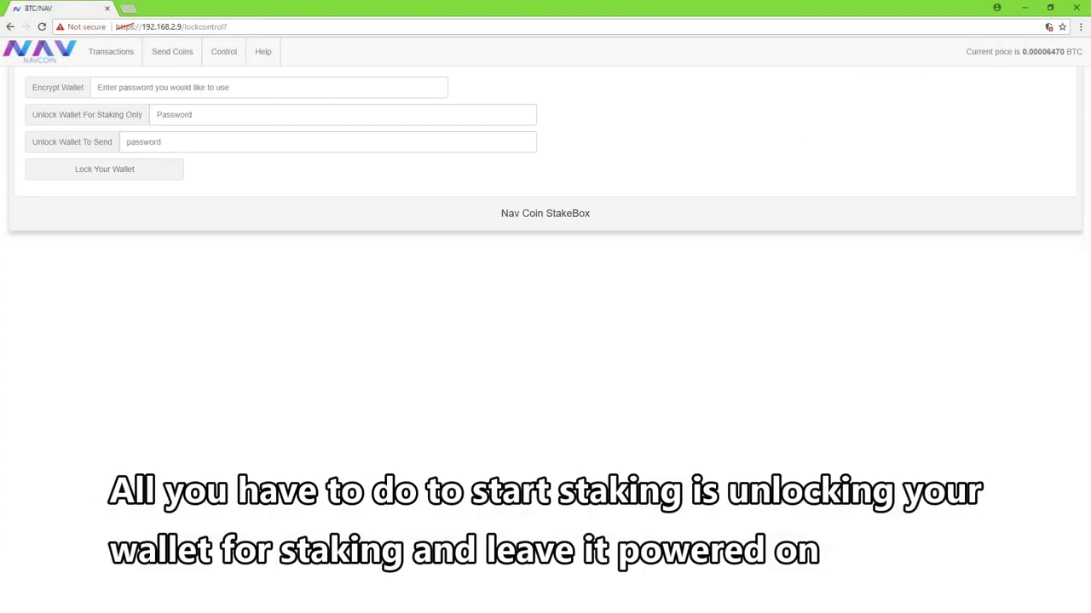
click(340, 114)
text(**********)
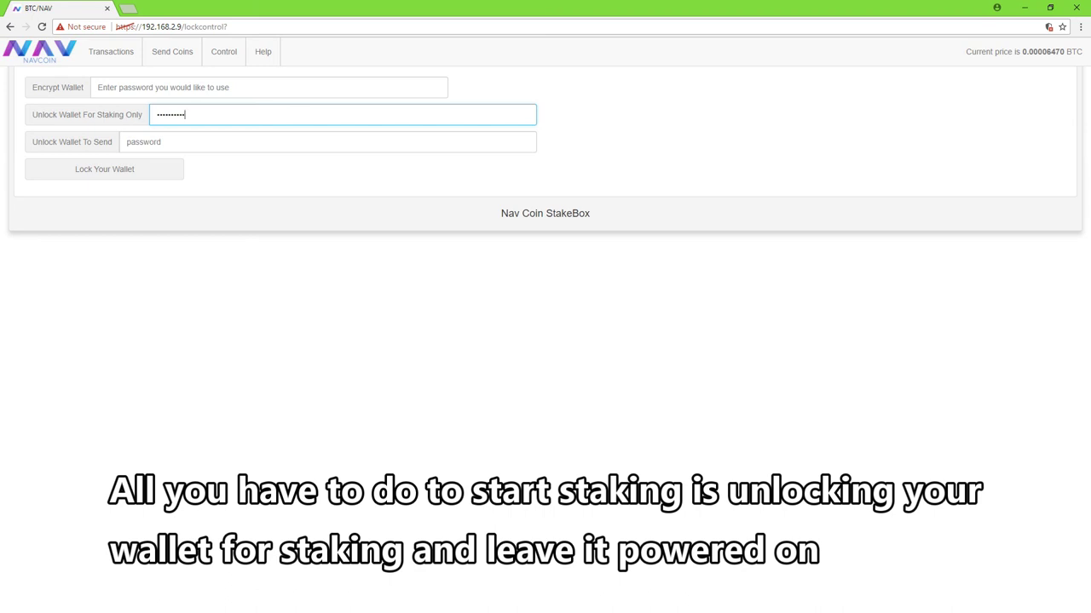
key(Return)
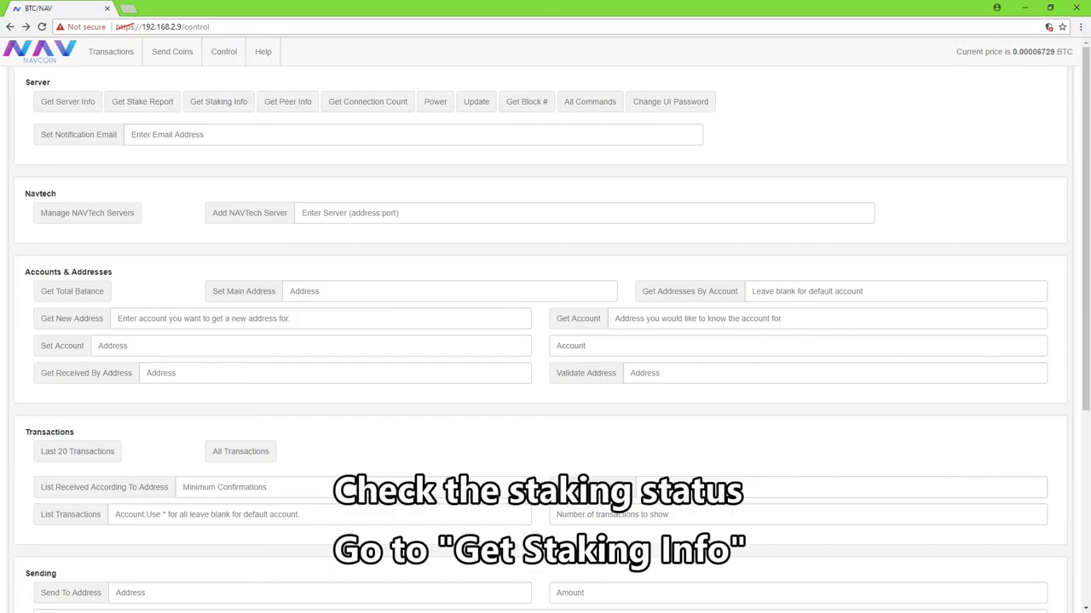
click(218, 102)
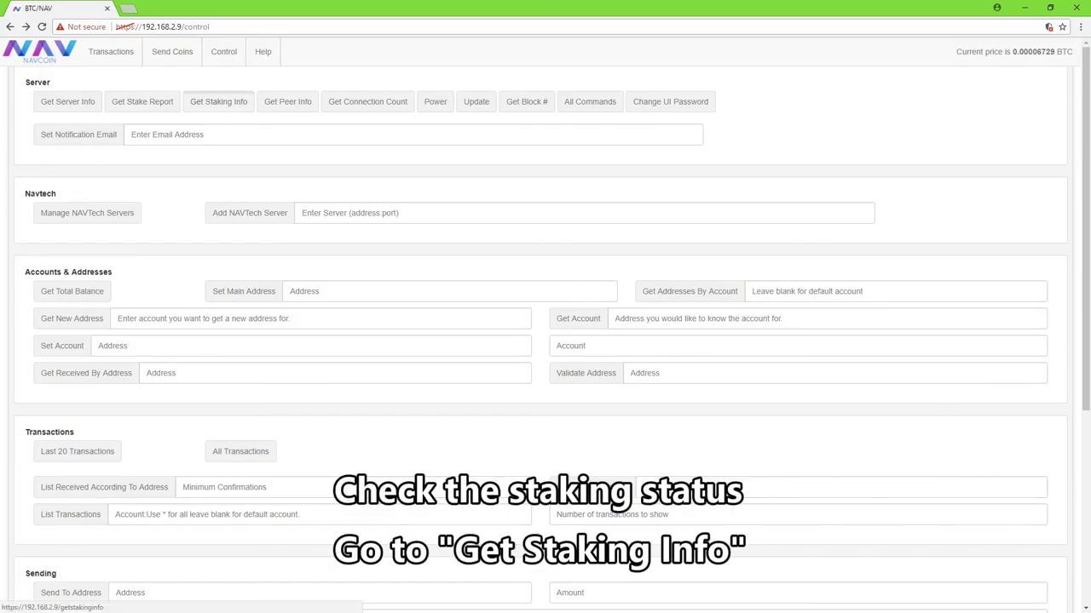